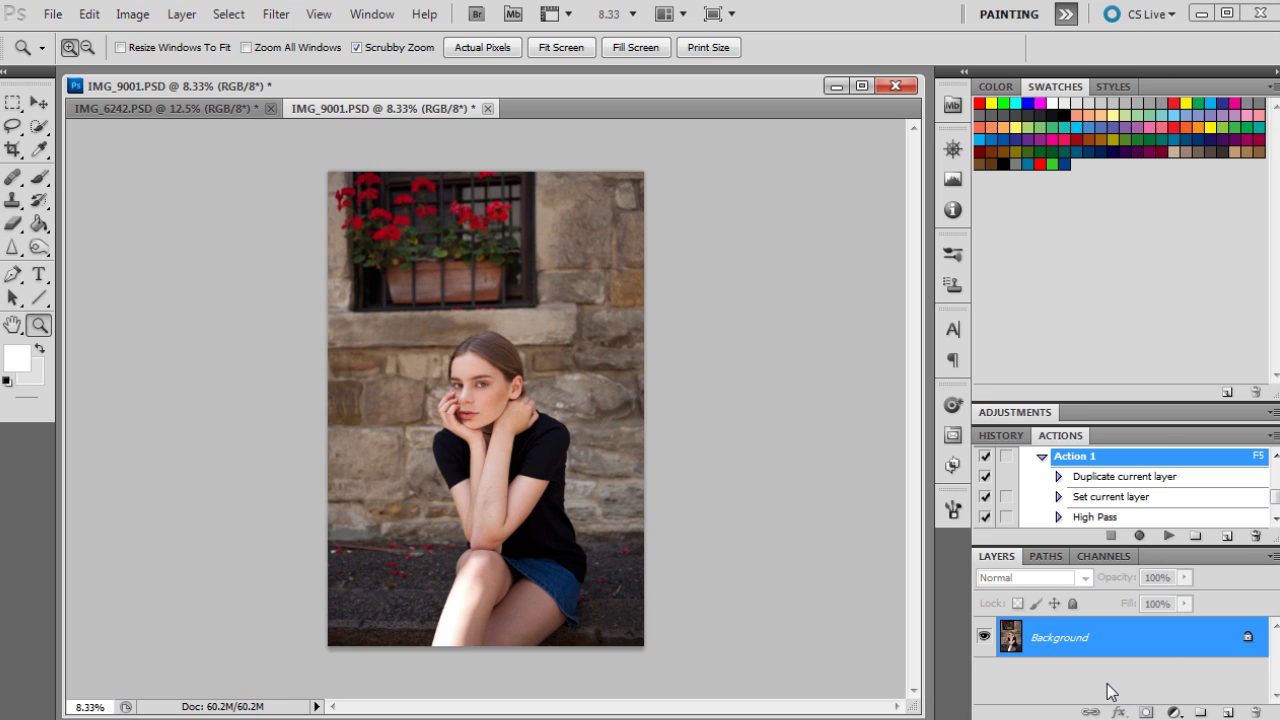
Add a Selective Color adjustment layer, set the Reds to Magenta -24% and Yellow -31%, and compare the photo with and without it.
left_click(1174, 712)
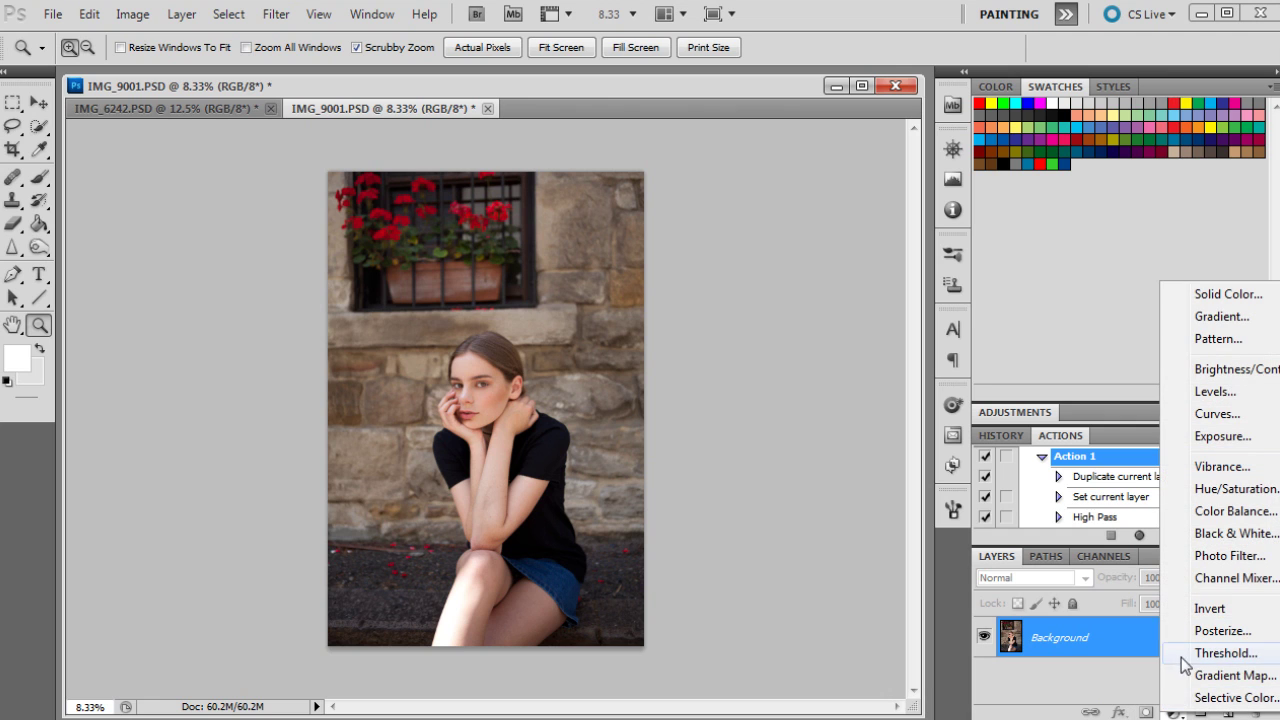
left_click(1198, 700)
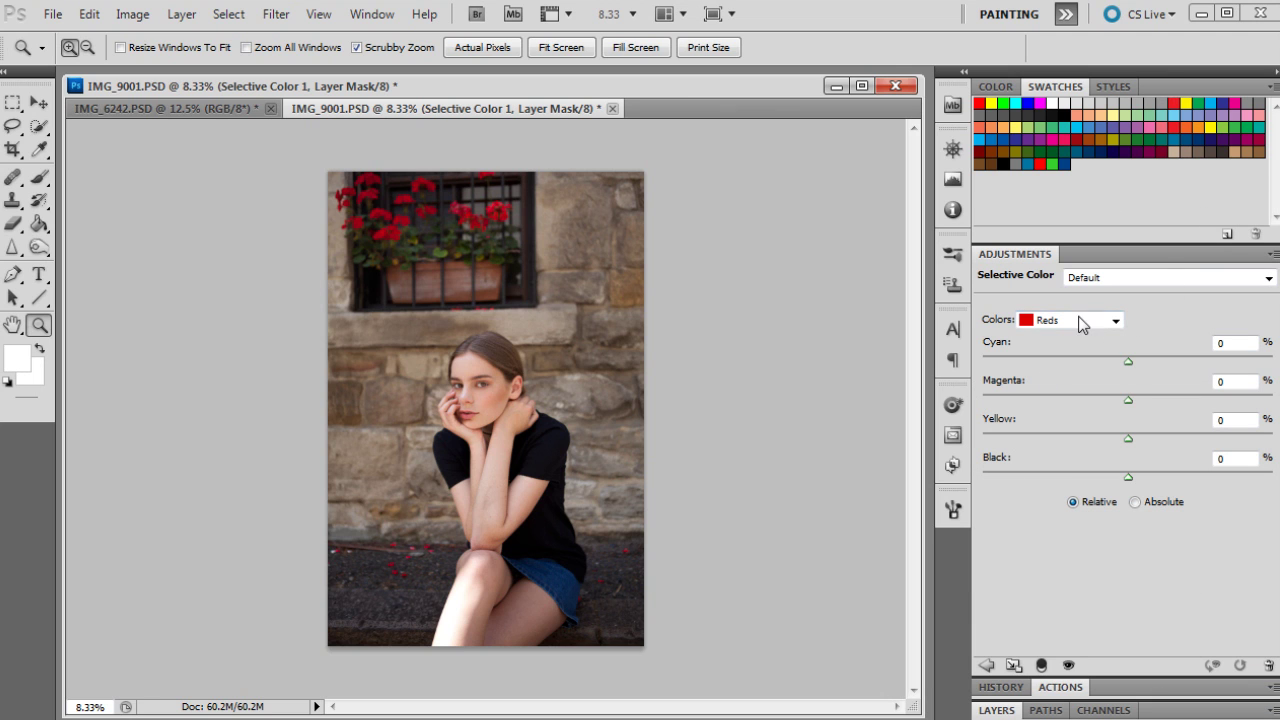
left_click(1222, 381)
type("-24")
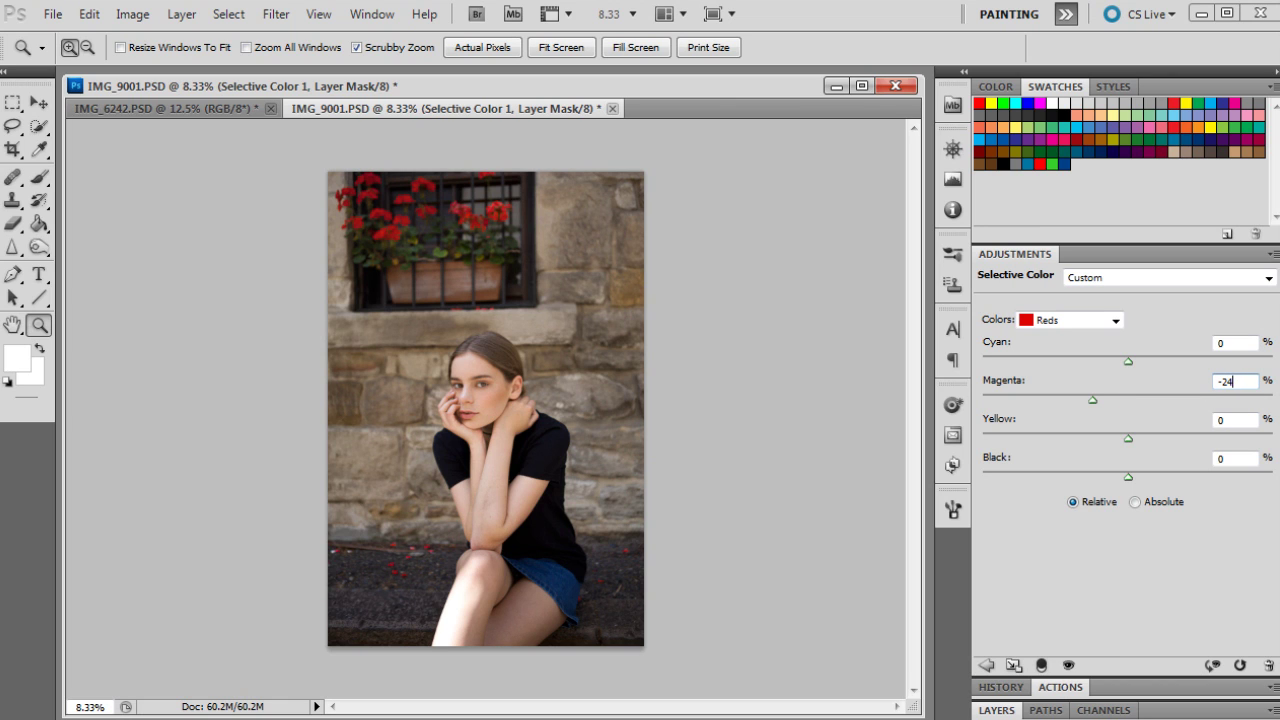
left_click(1234, 421)
key("BackSpace")
type("-31")
left_click(997, 710)
left_click(984, 638)
left_click(984, 638)
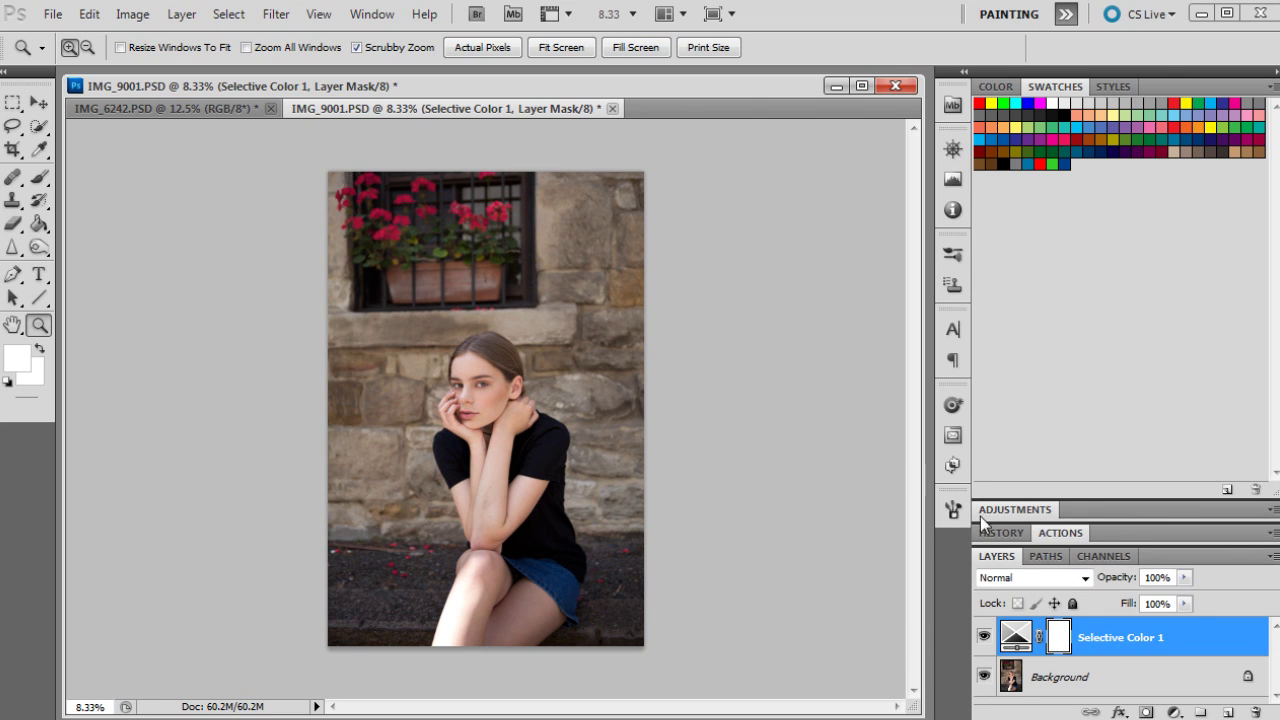
In the Selective Color adjustment, set the Yellows to Cyan 100% and Yellow -64%.
left_click(1012, 510)
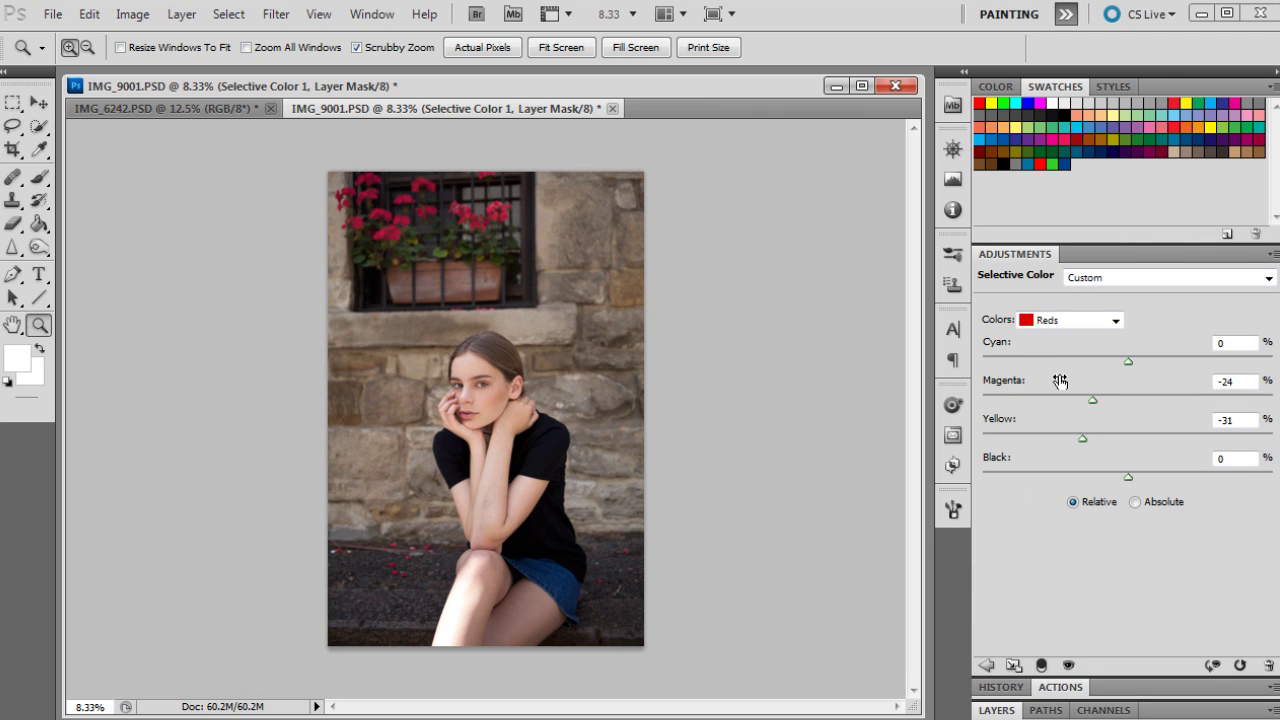
left_click(1081, 324)
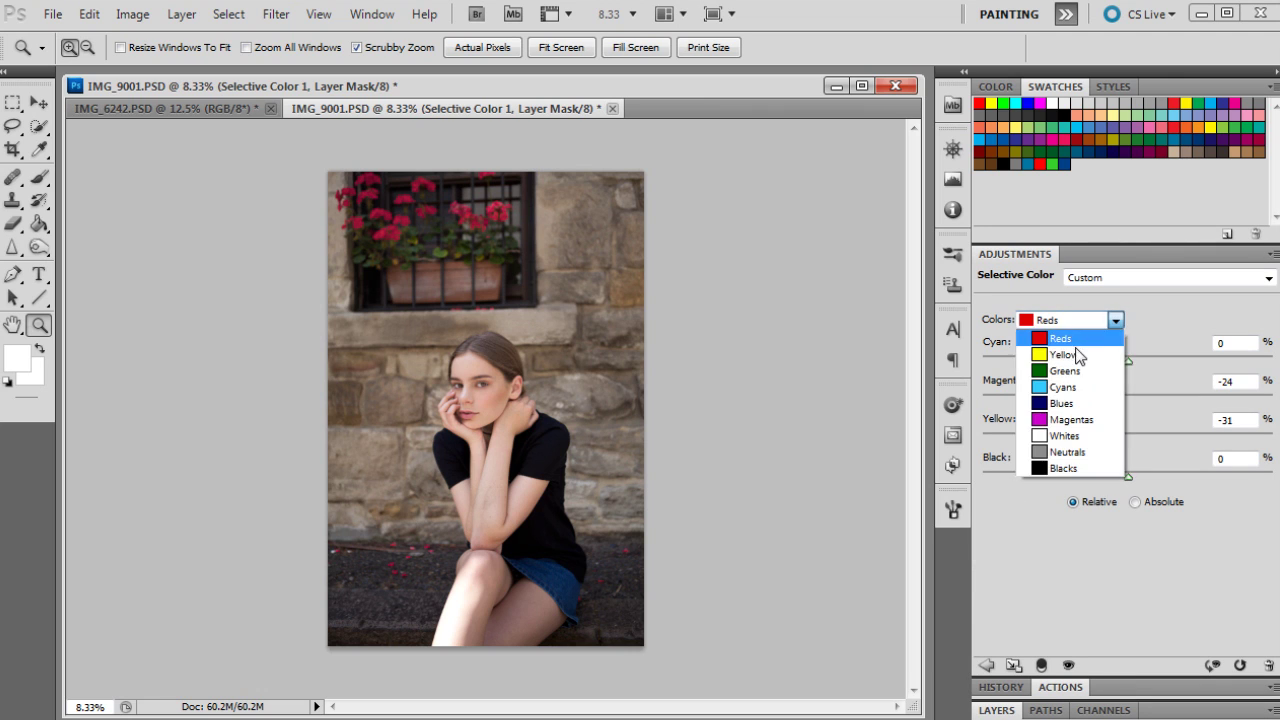
left_click(1075, 354)
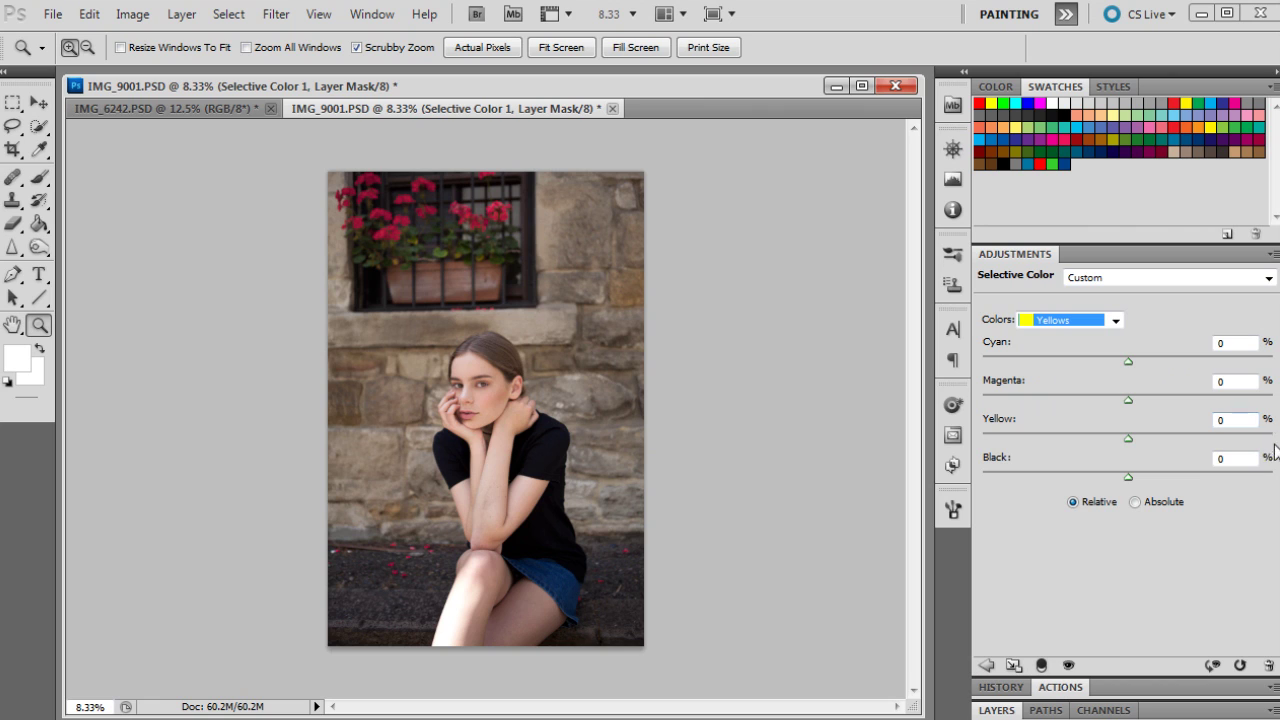
left_click(1235, 343)
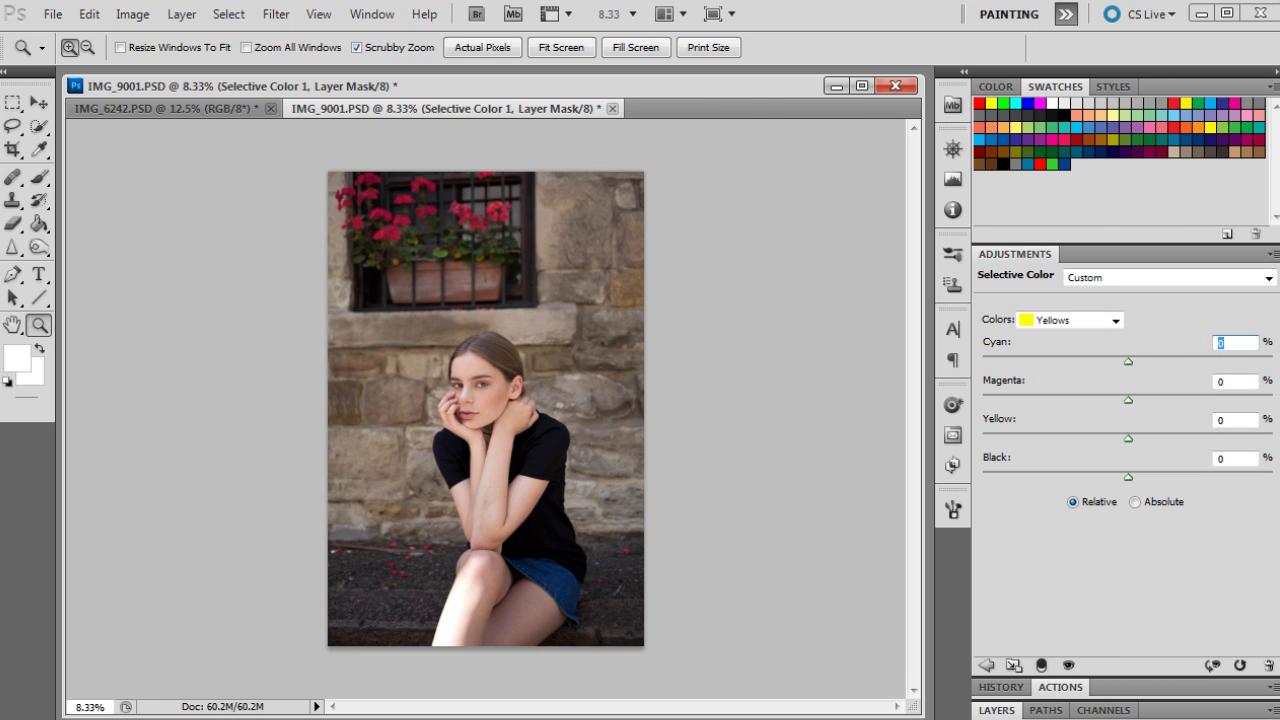
type("100")
left_click(1226, 420)
type("-64")
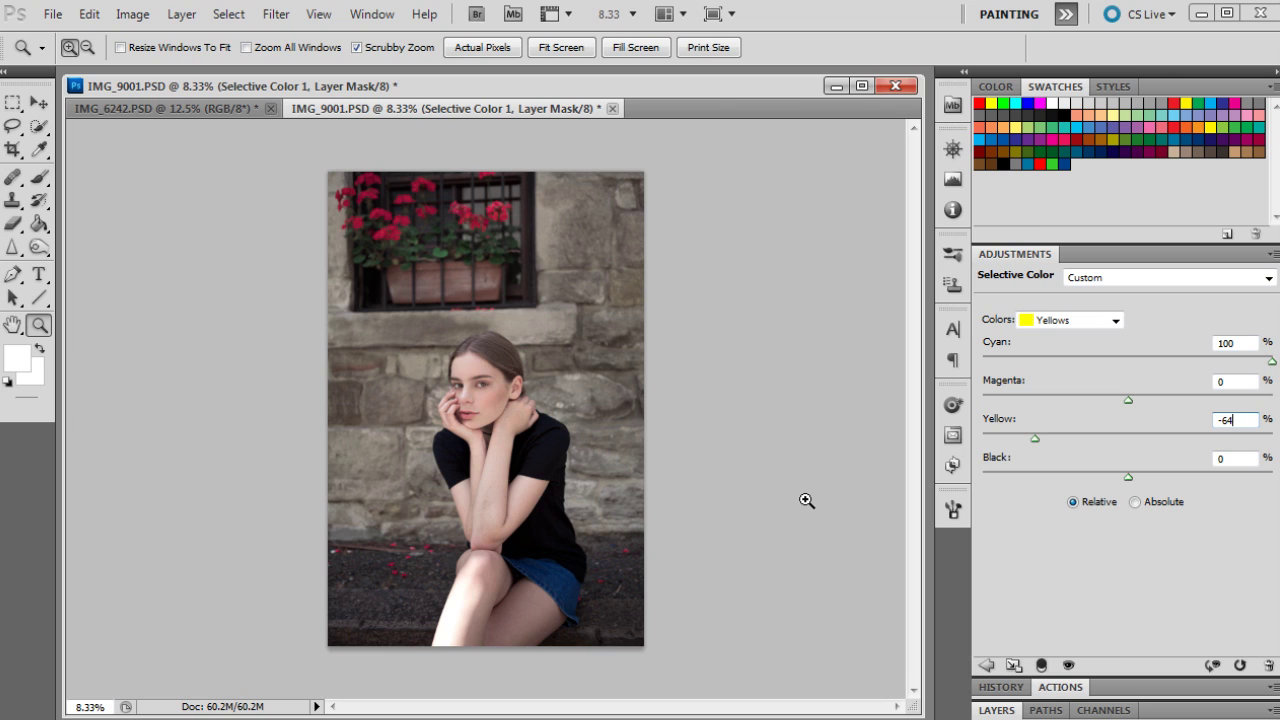
In the Selective Color adjustment, set the Whites to Cyan 17% and Yellow -5%.
left_click(1083, 320)
left_click(1082, 430)
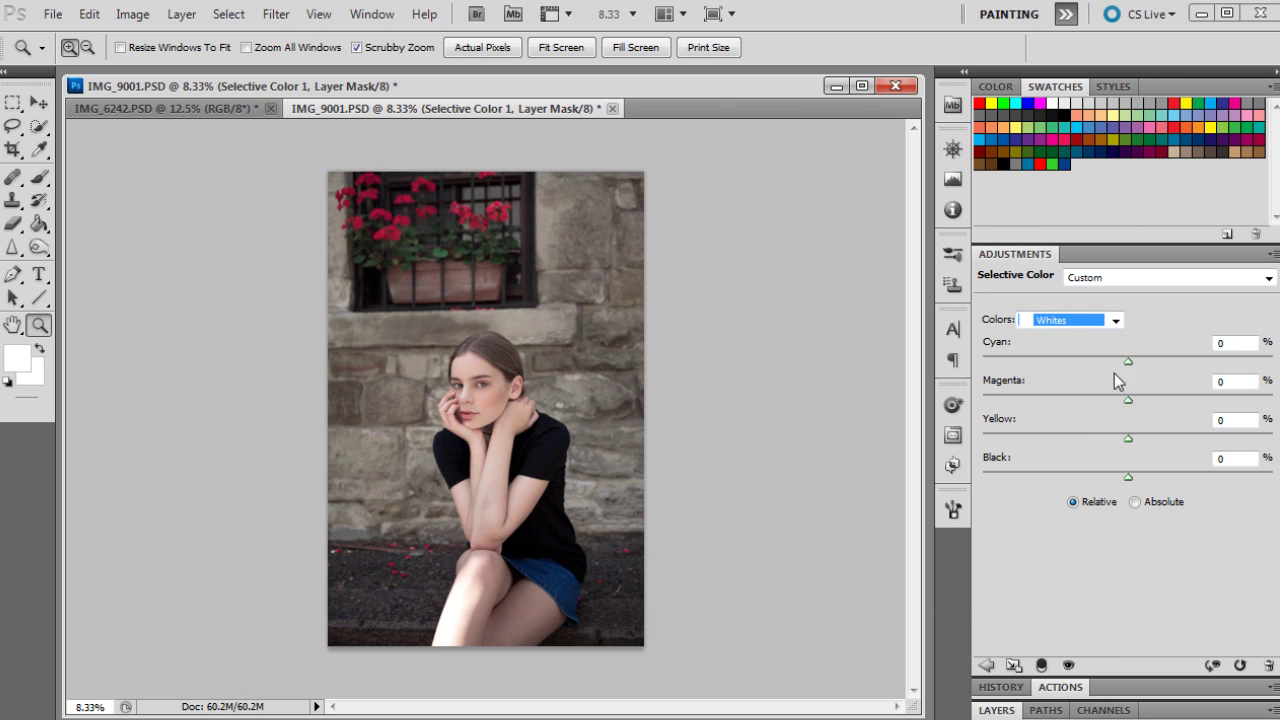
left_click(1240, 343)
left_click_drag(1238, 343, 1202, 345)
type("1")
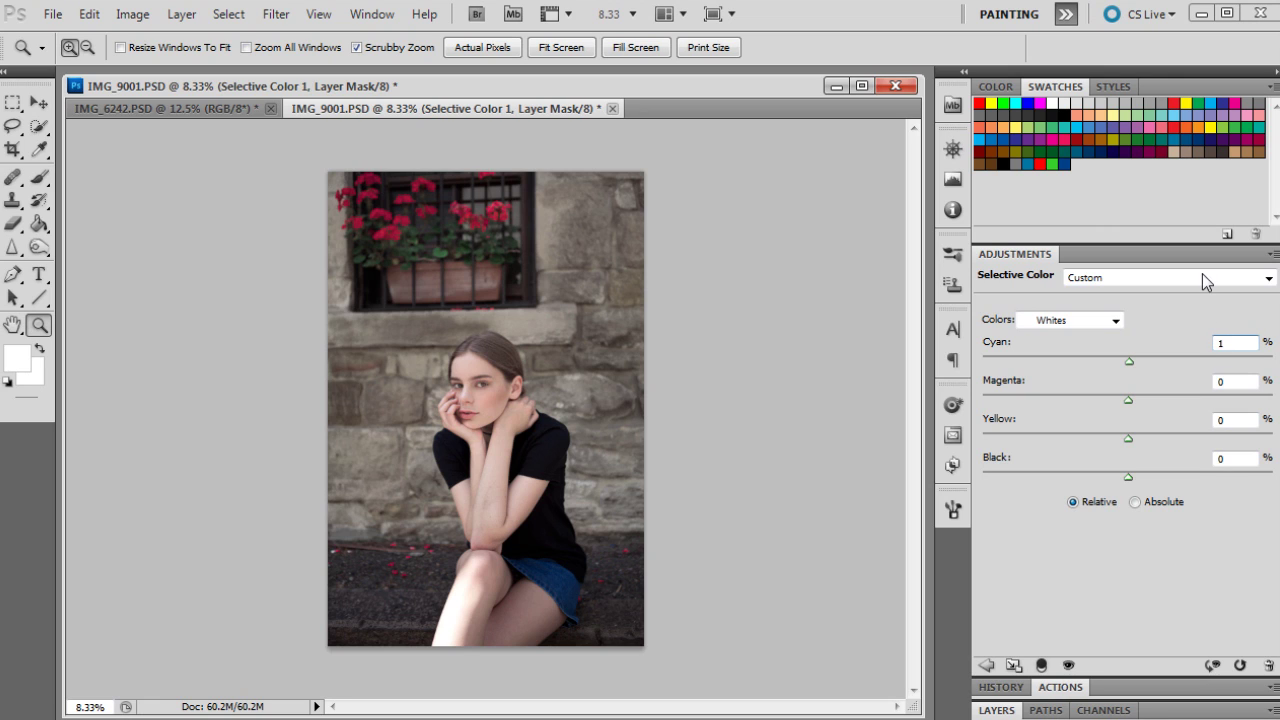
type("7")
double_click(1222, 420)
type("-5")
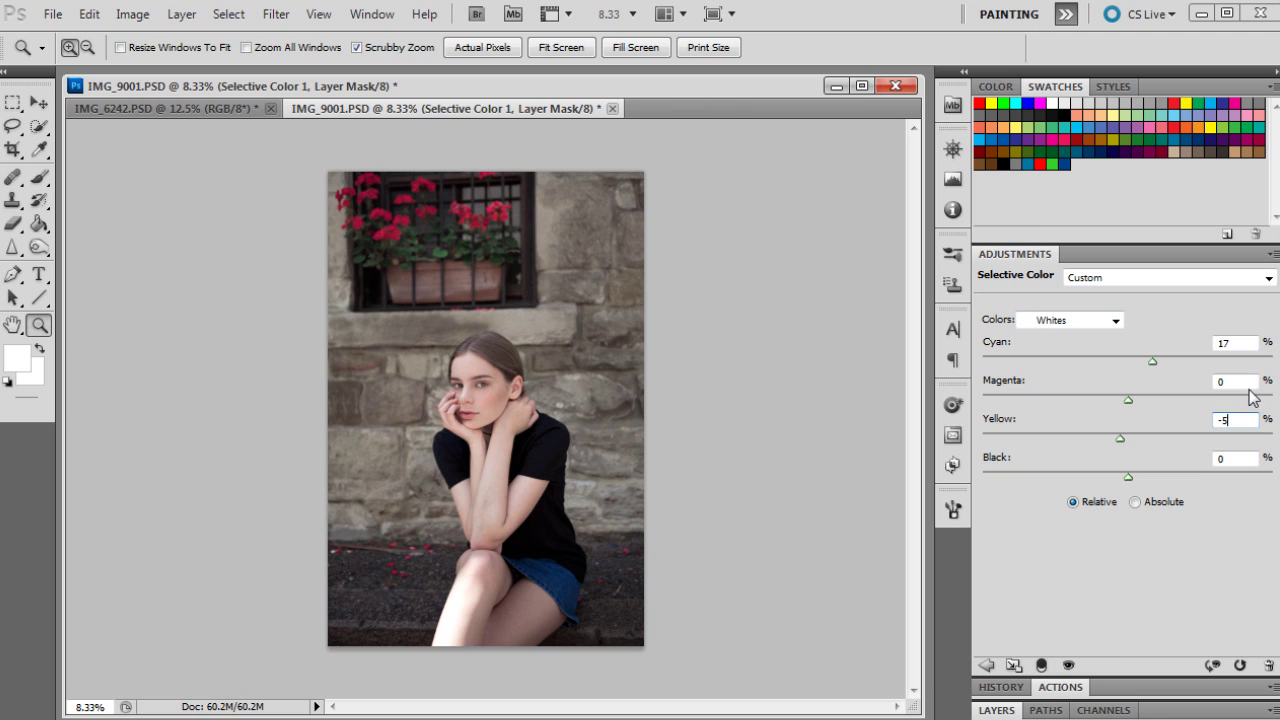
In the Selective Color adjustment, set the Neutrals to Cyan 7%, Magenta 4% and Yellow 1%.
left_click(1060, 321)
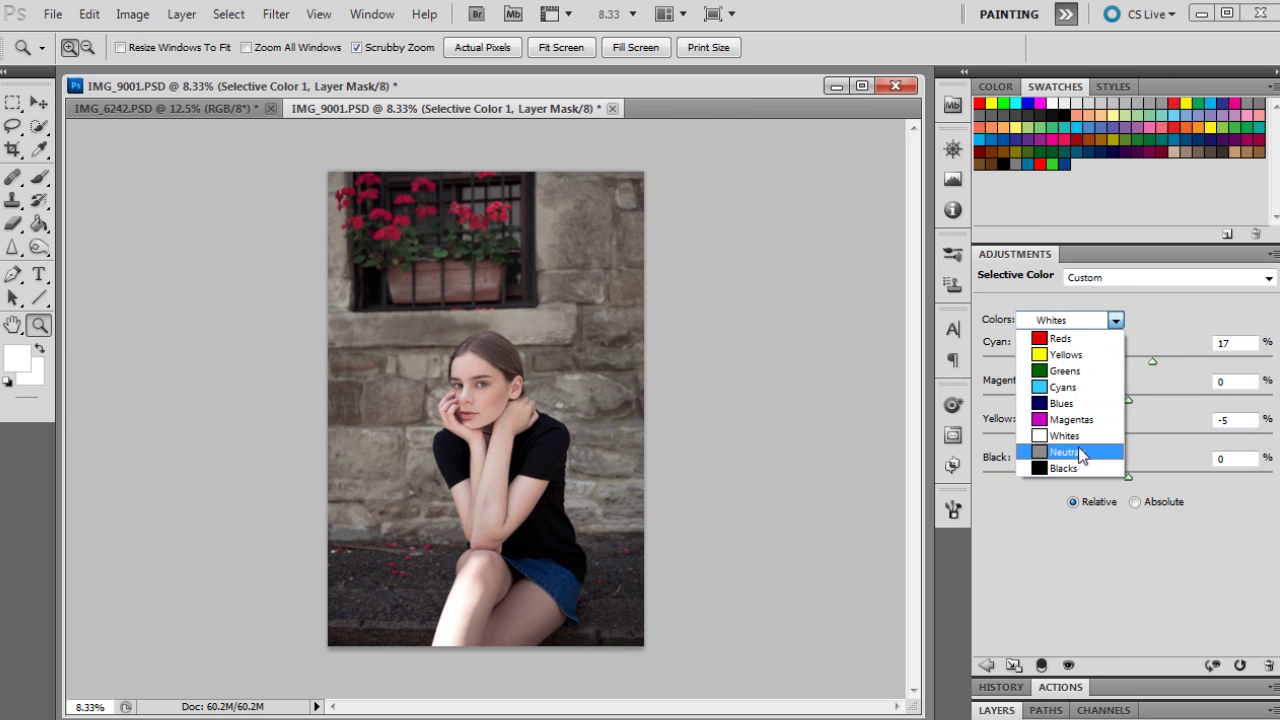
left_click(1080, 452)
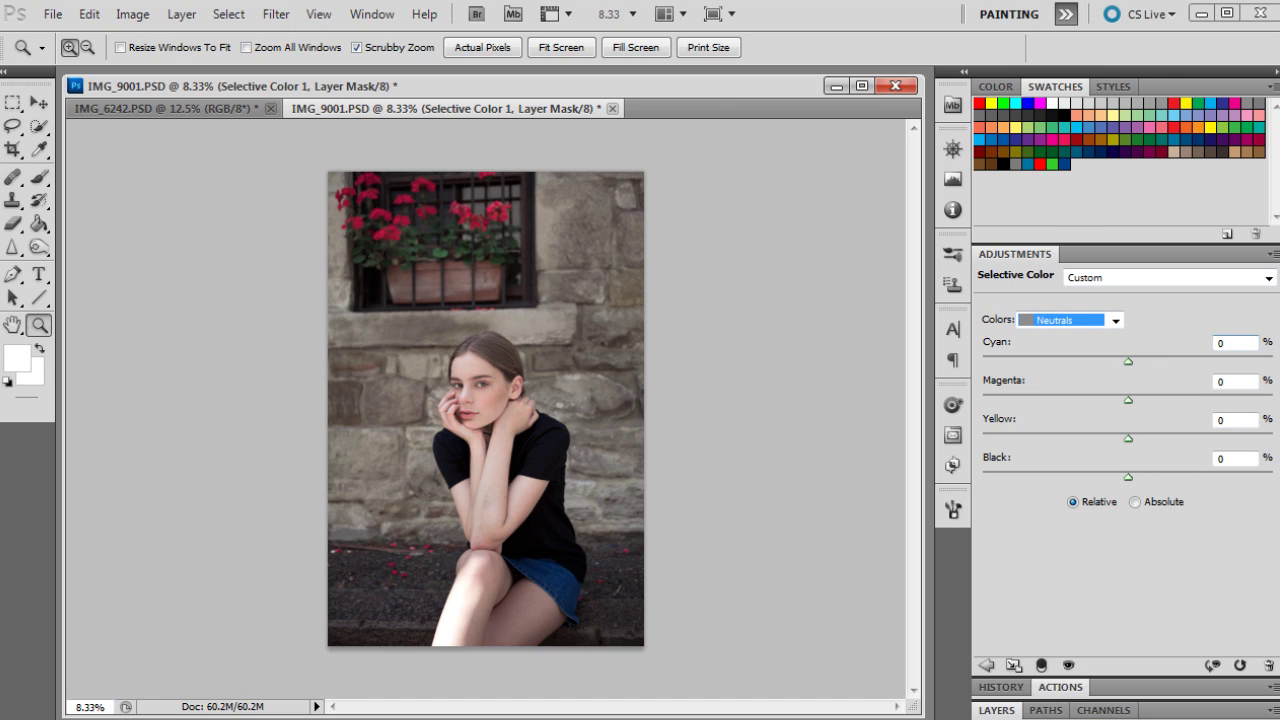
double_click(1222, 343)
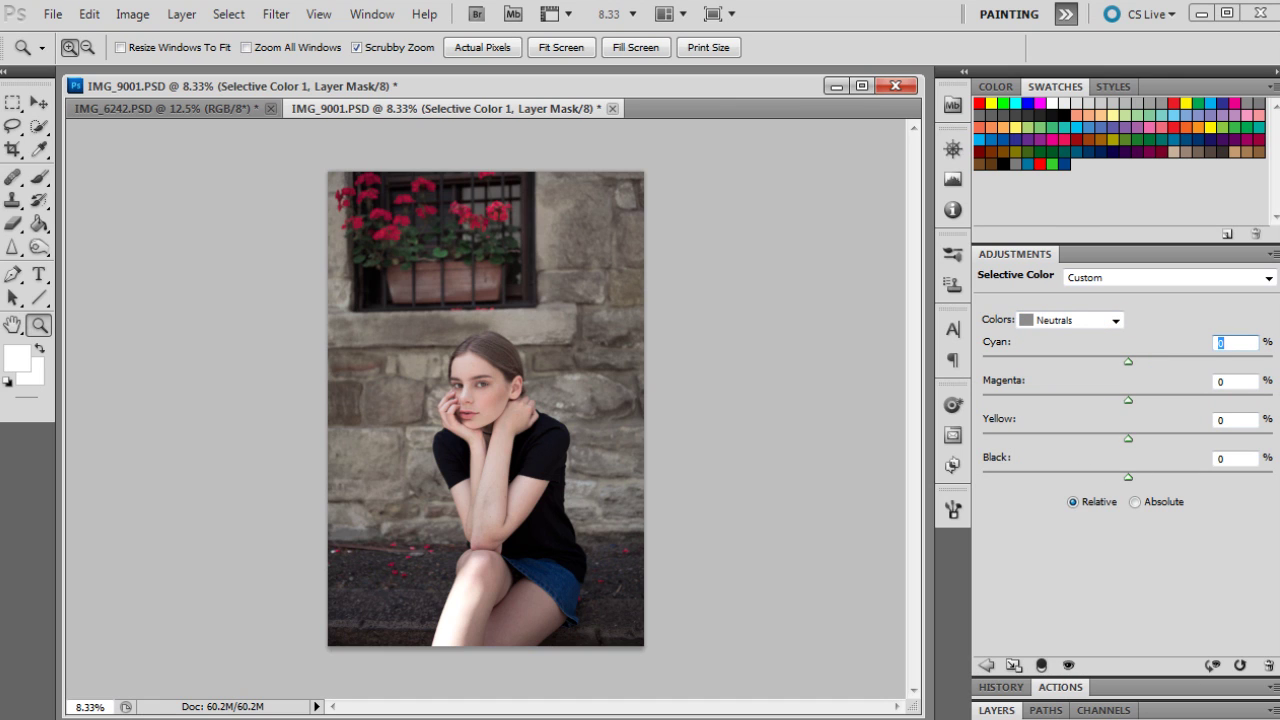
type("7")
key("Tab")
type("4")
key("Tab")
type("1")
In the Selective Color adjustment, set the Blacks to Magenta -15% and Yellow -19%.
left_click(1086, 320)
left_click(1070, 467)
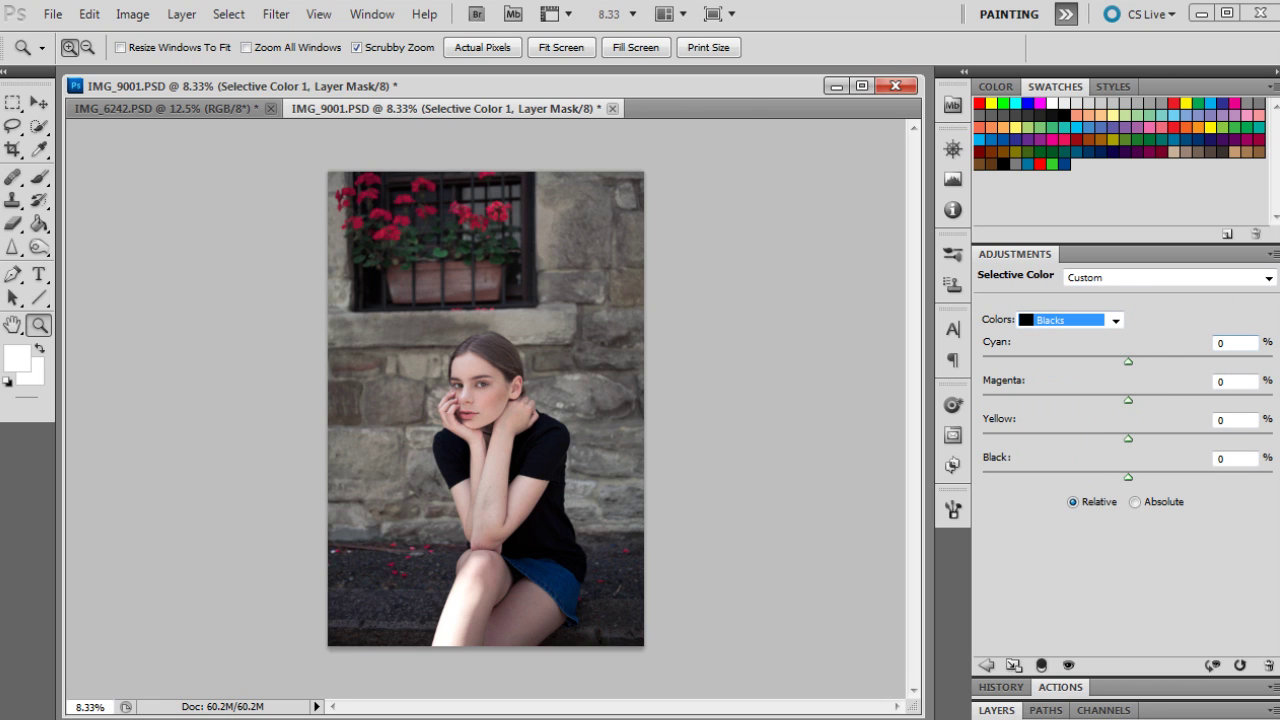
left_click(1234, 382)
double_click(1235, 381)
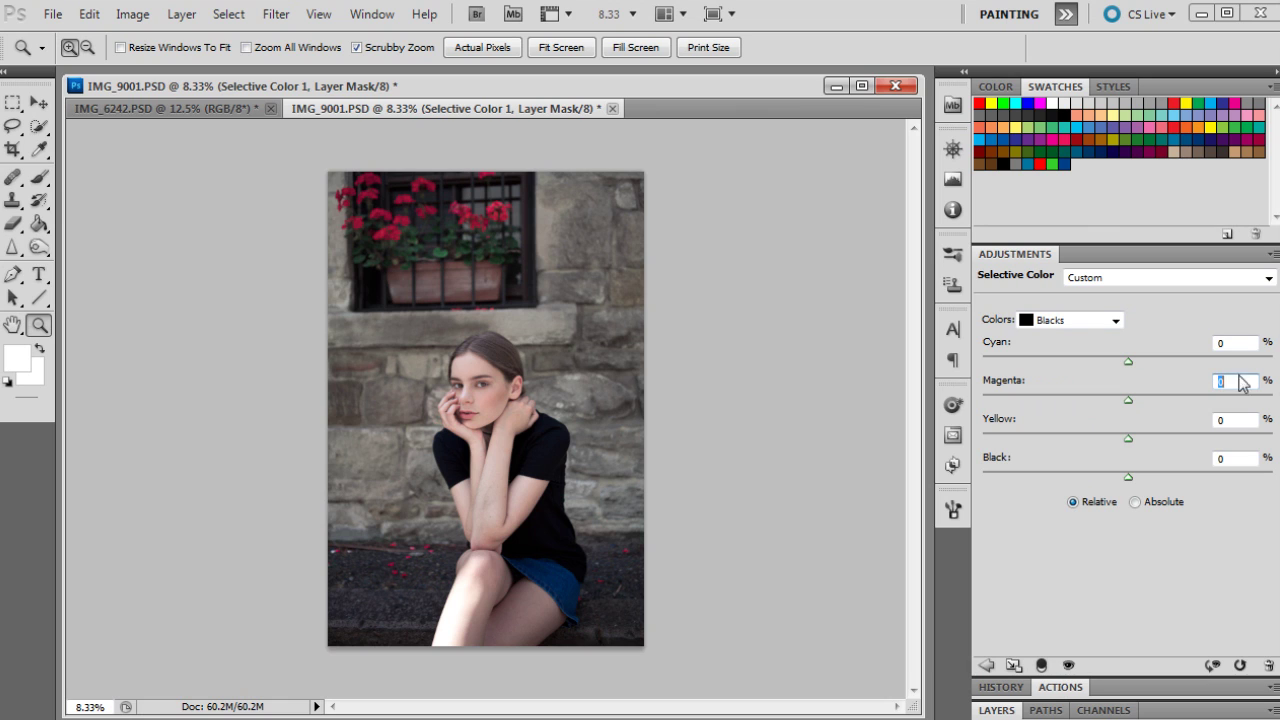
type("-15")
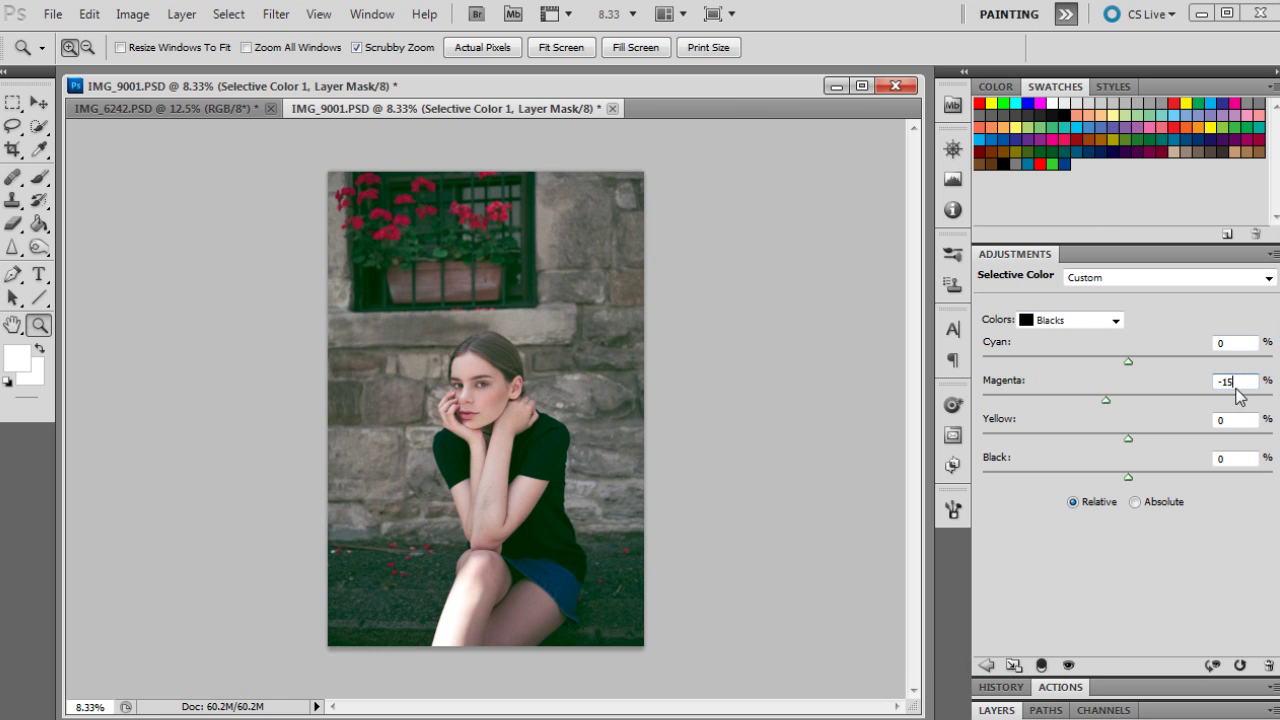
key("Tab")
type("-19")
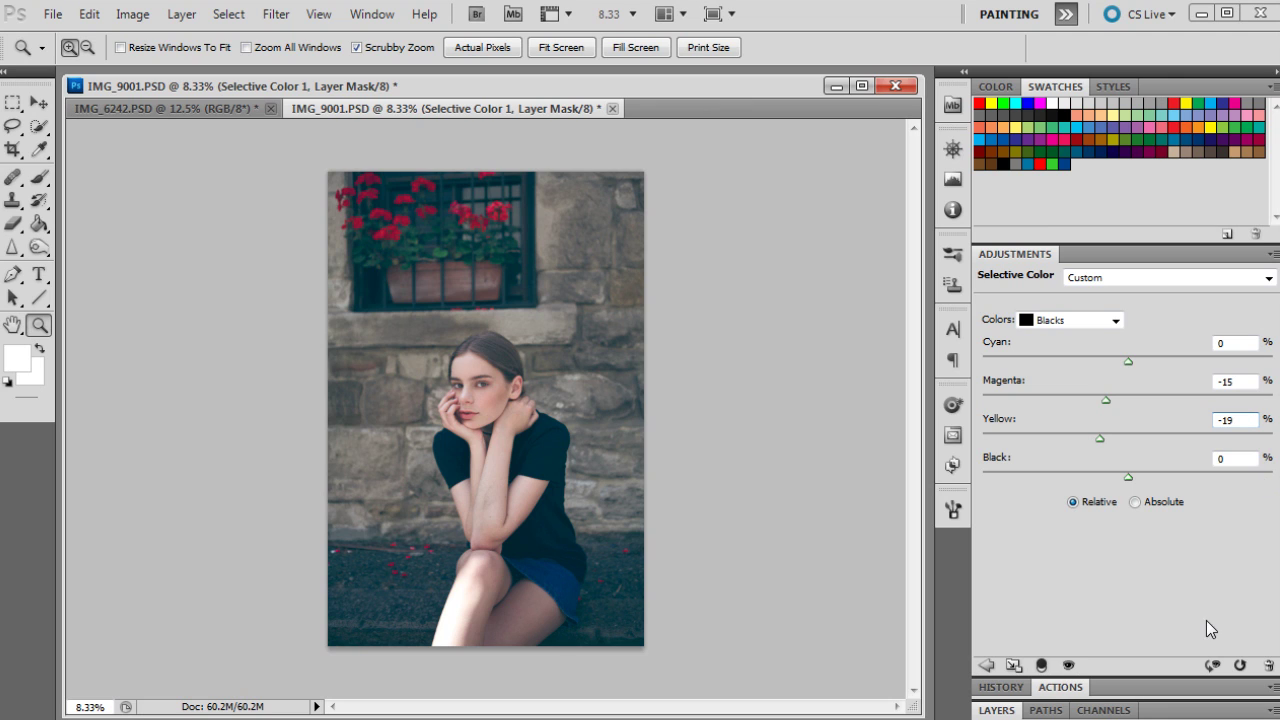
Add a Solid Color fill layer above the Selective Color layer with the dark teal colour #152d2f.
left_click(984, 709)
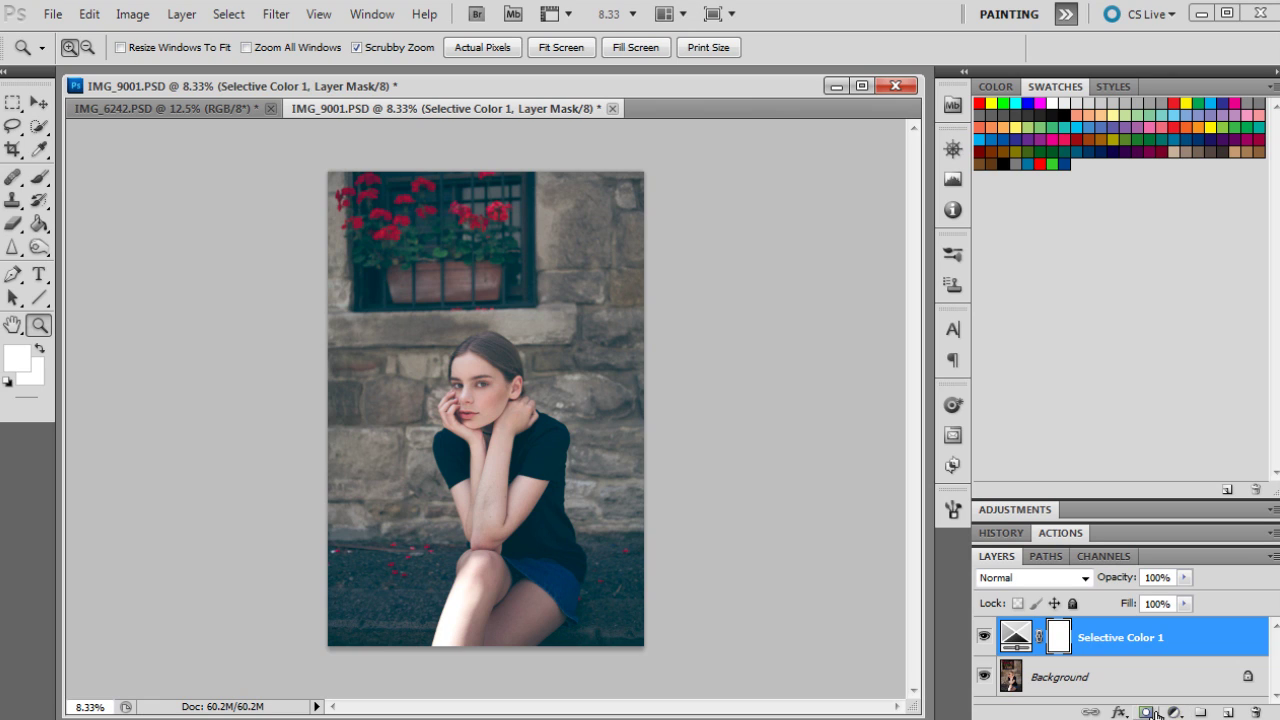
left_click(1173, 712)
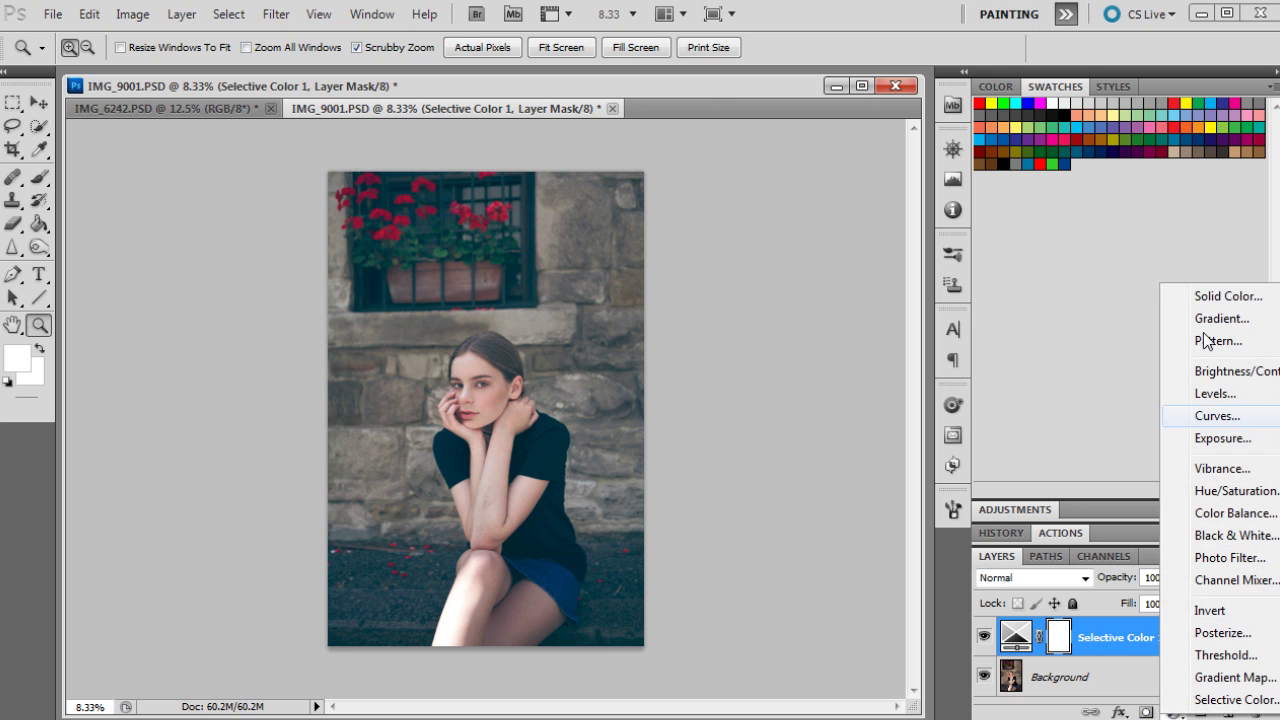
left_click(1206, 298)
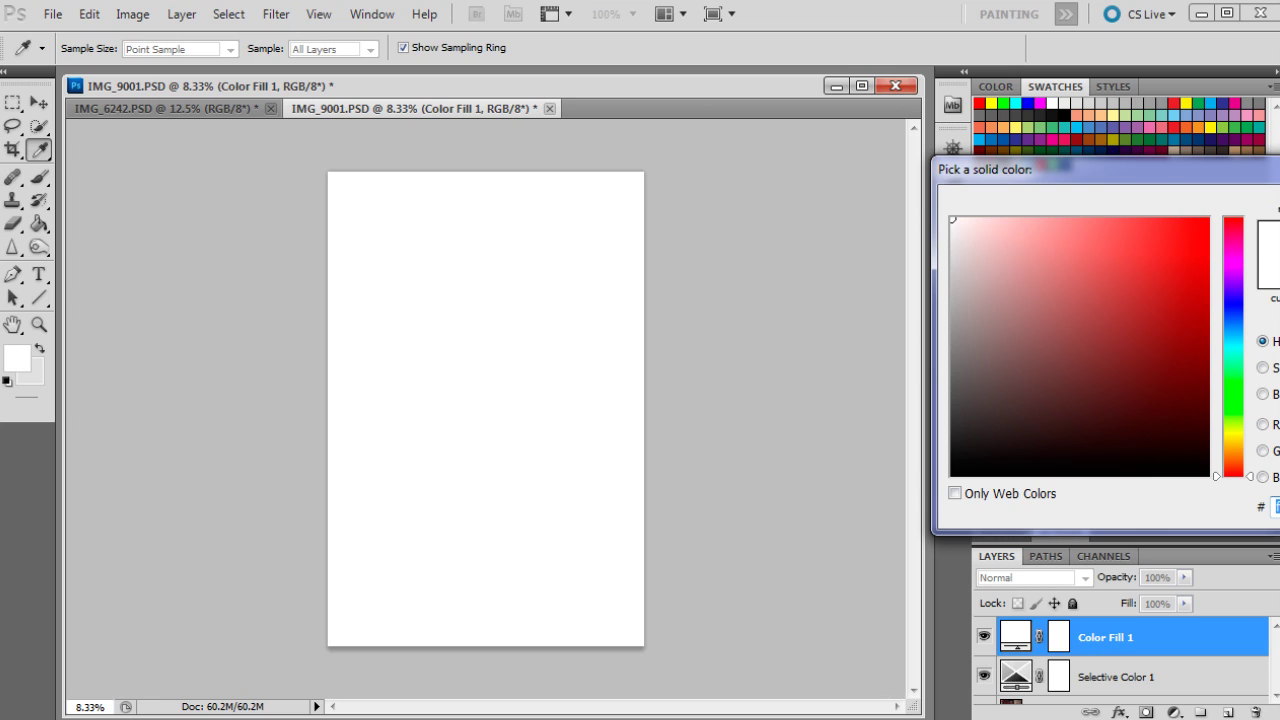
type("1")
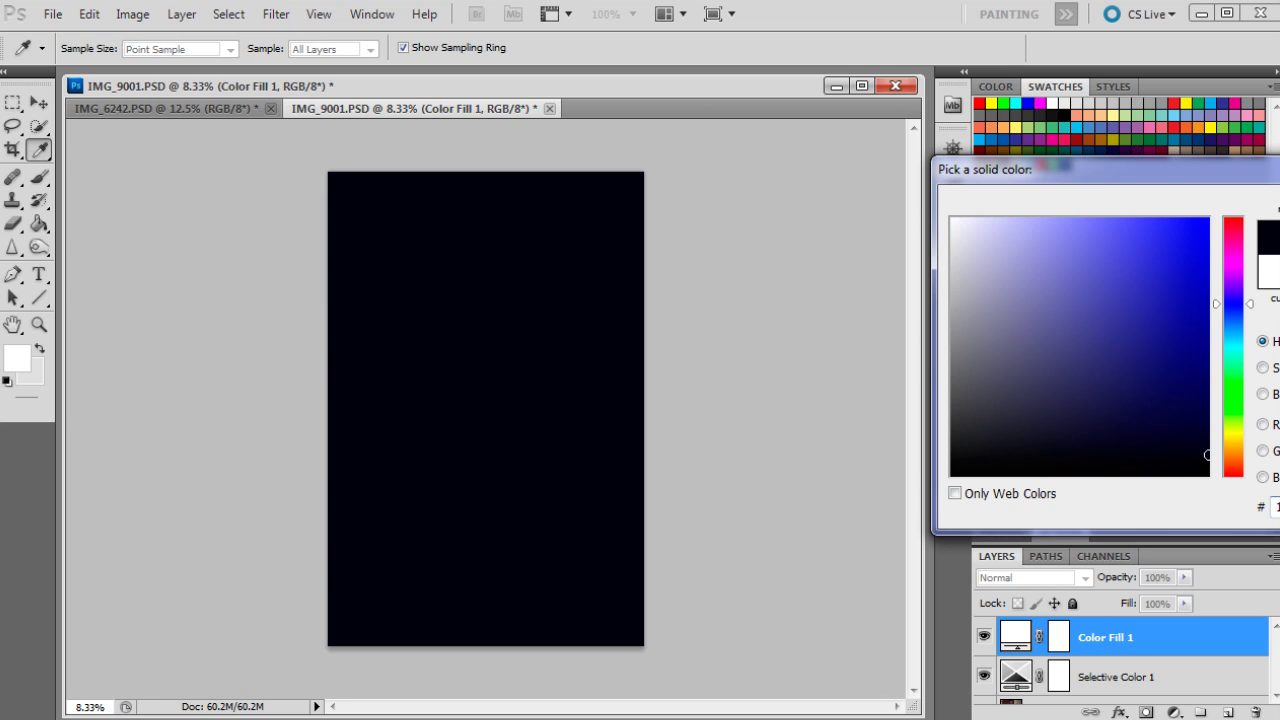
type("52d2f")
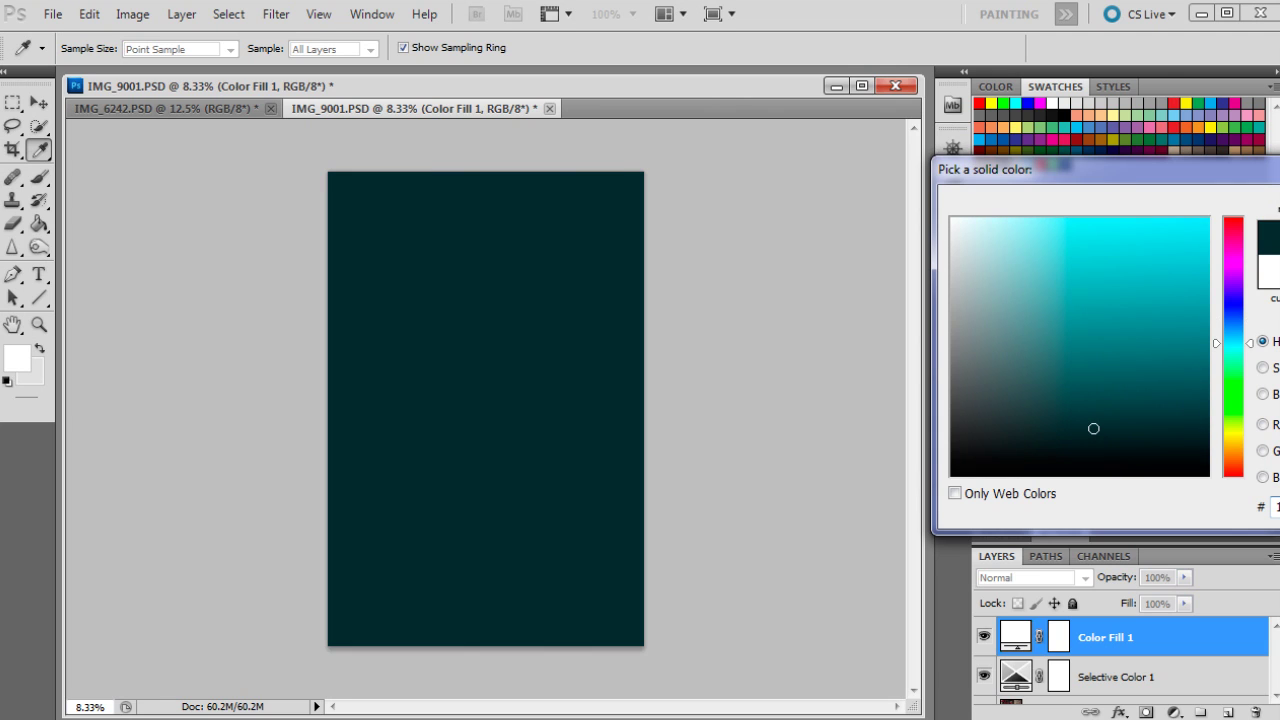
key("Return")
key("z")
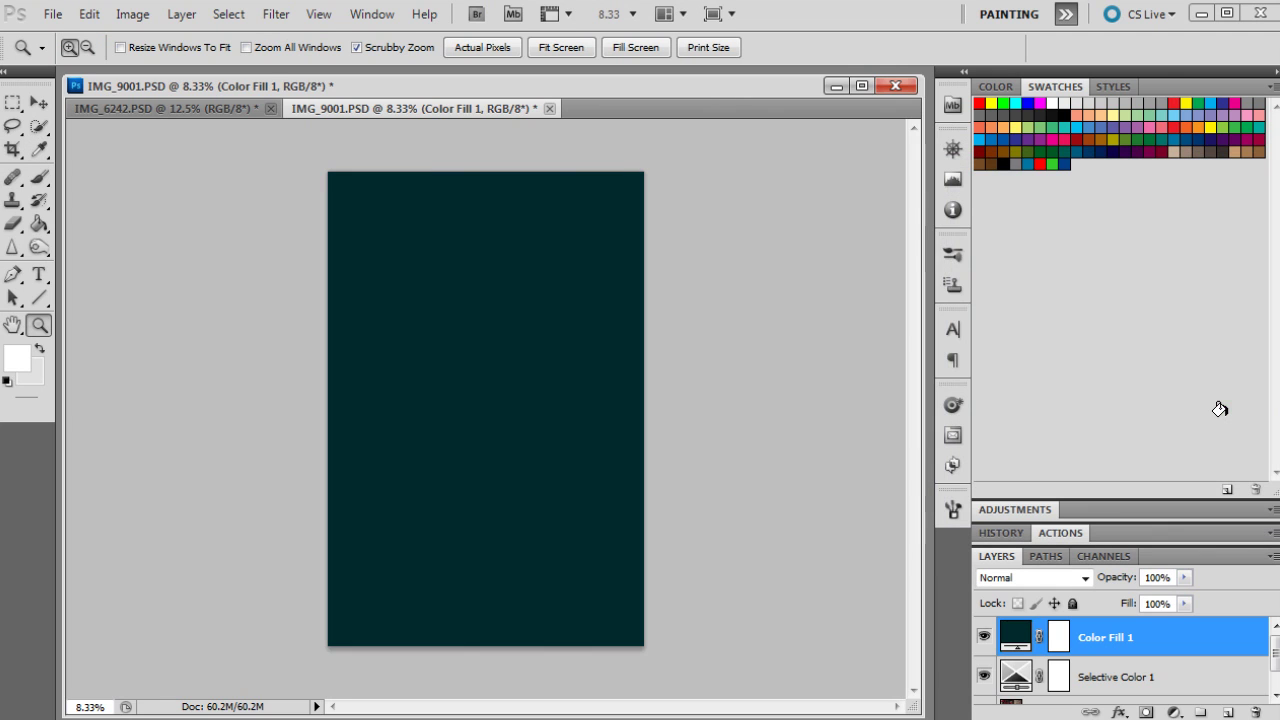
Set the colour fill layer to Lighten blending at 45% opacity and compare the photo with and without it.
left_click(1038, 578)
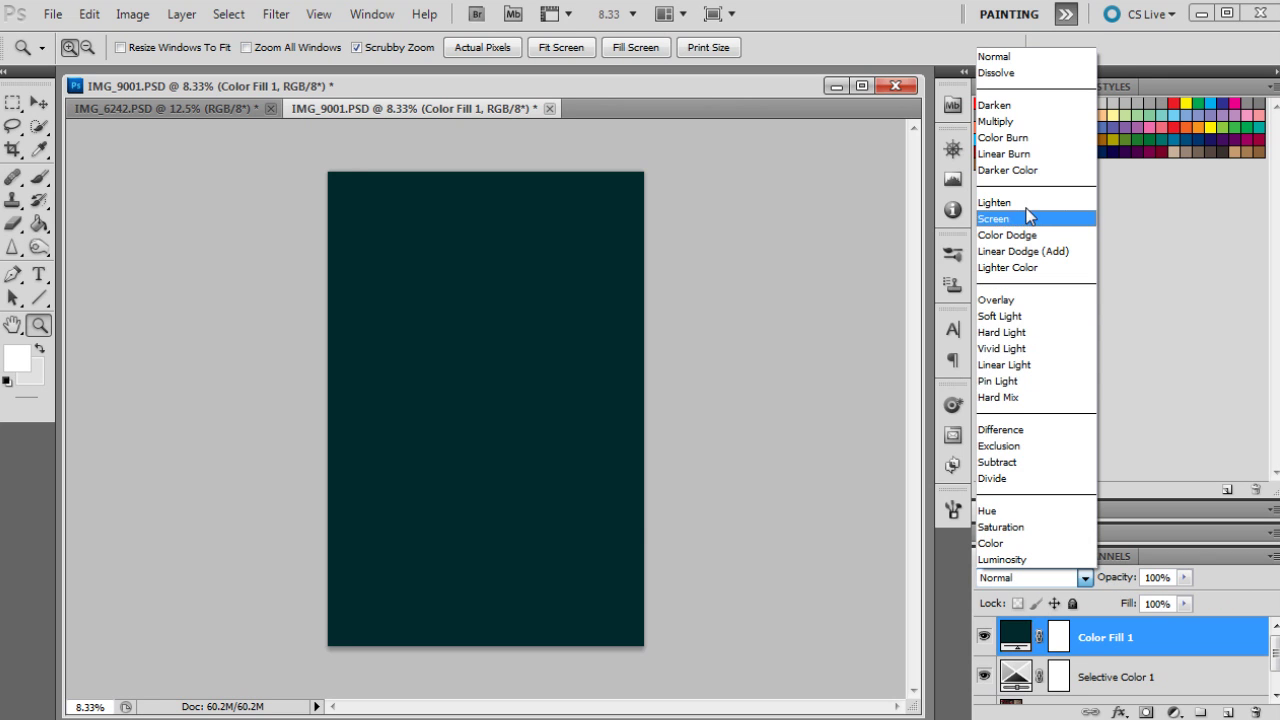
left_click(1028, 203)
left_click(1184, 577)
left_click(1120, 598)
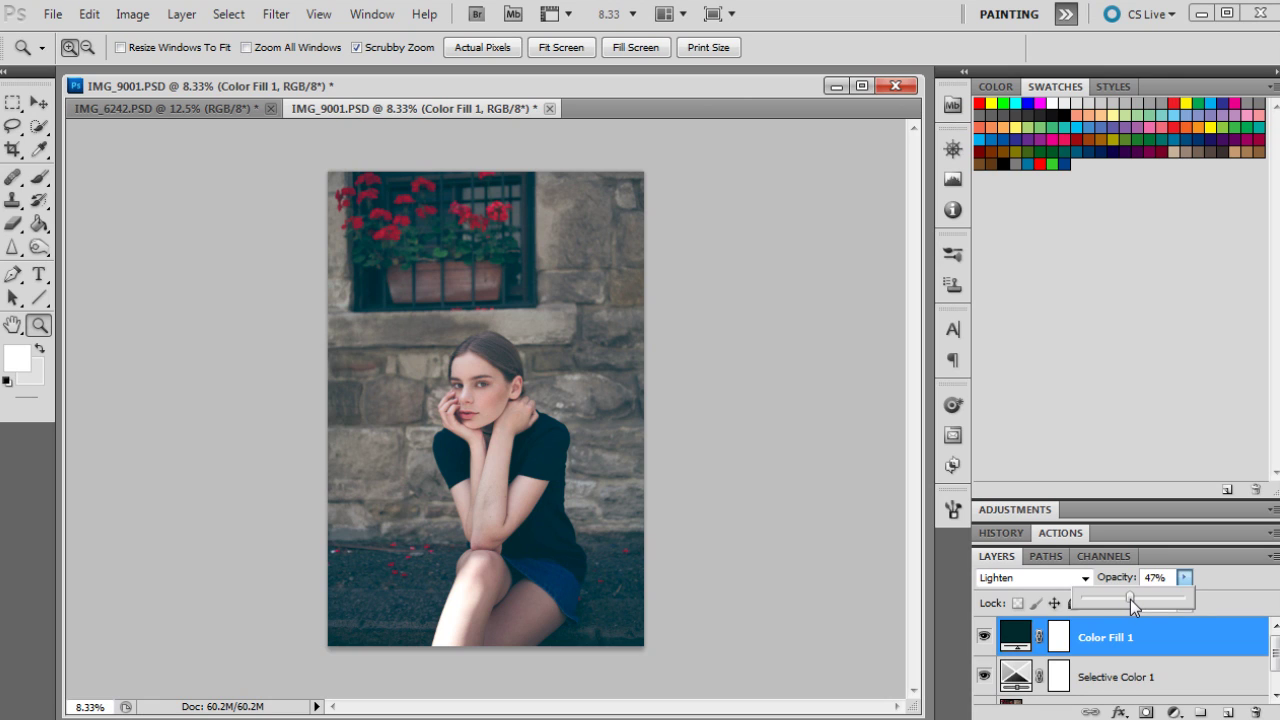
left_click(985, 636)
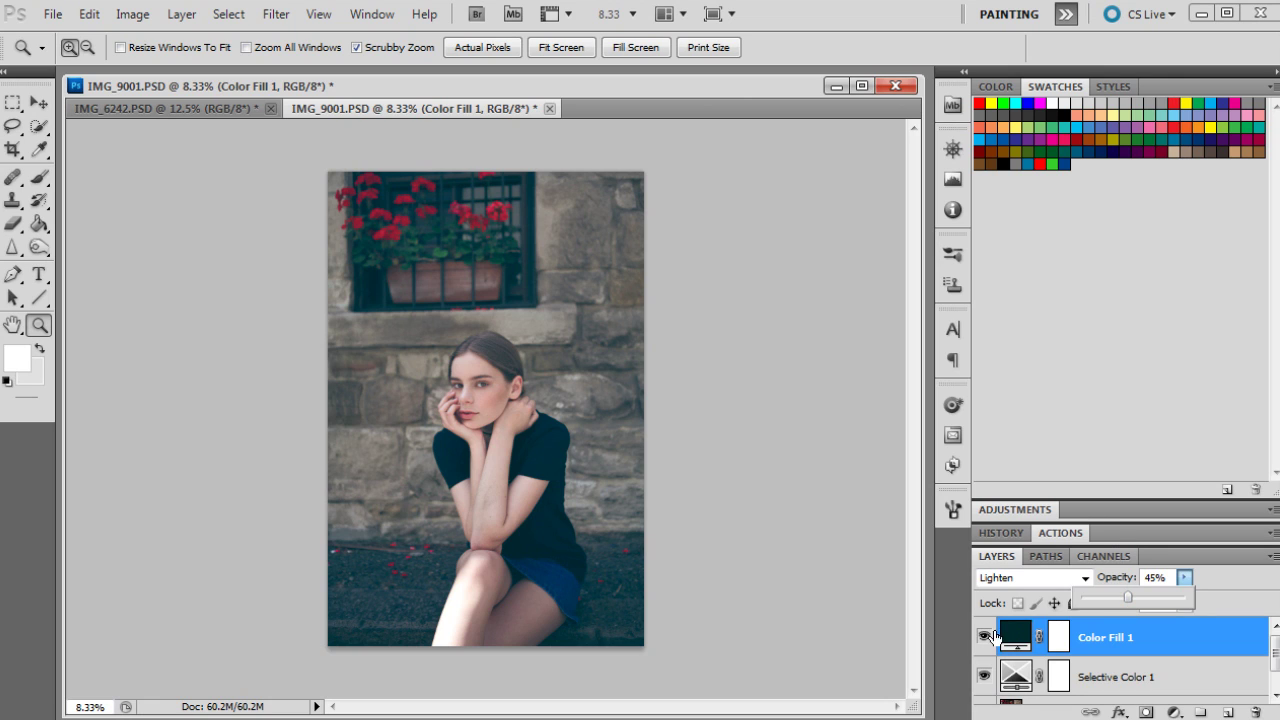
left_click(985, 636)
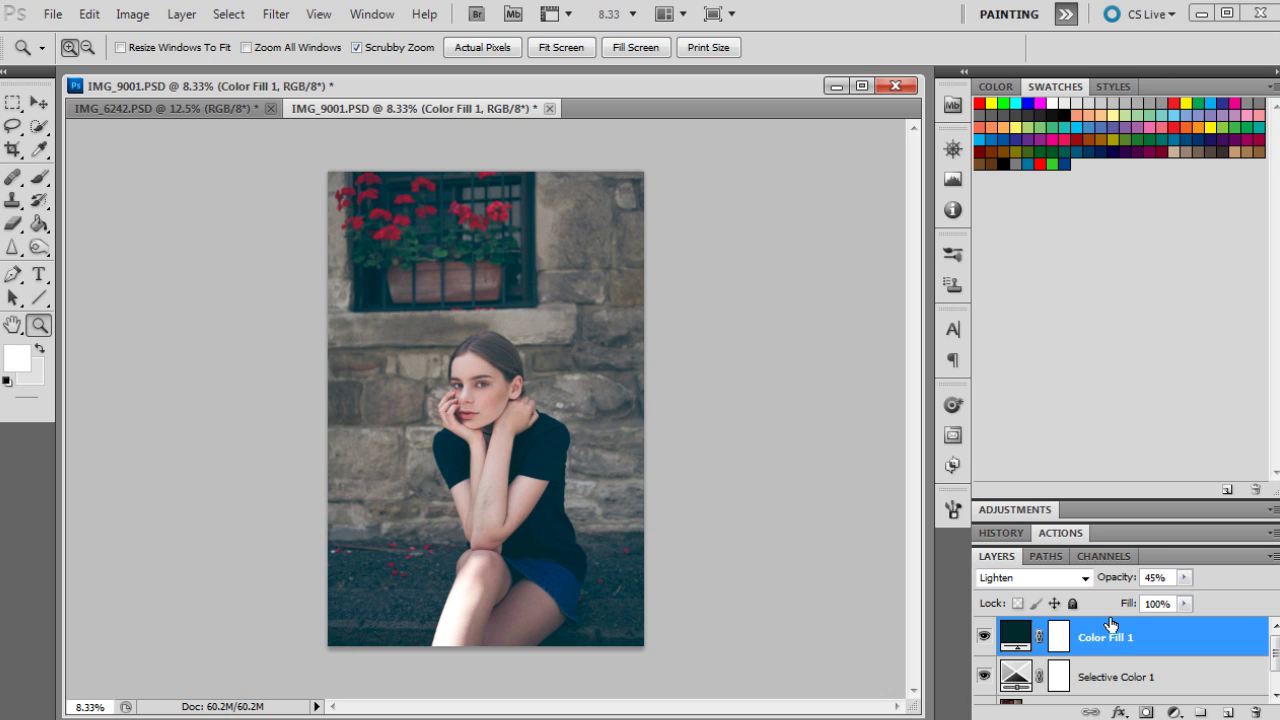
Add a Curves adjustment layer, raise the RGB black point to output 8, and add a shadow point at input 40, output 34.
left_click(1174, 712)
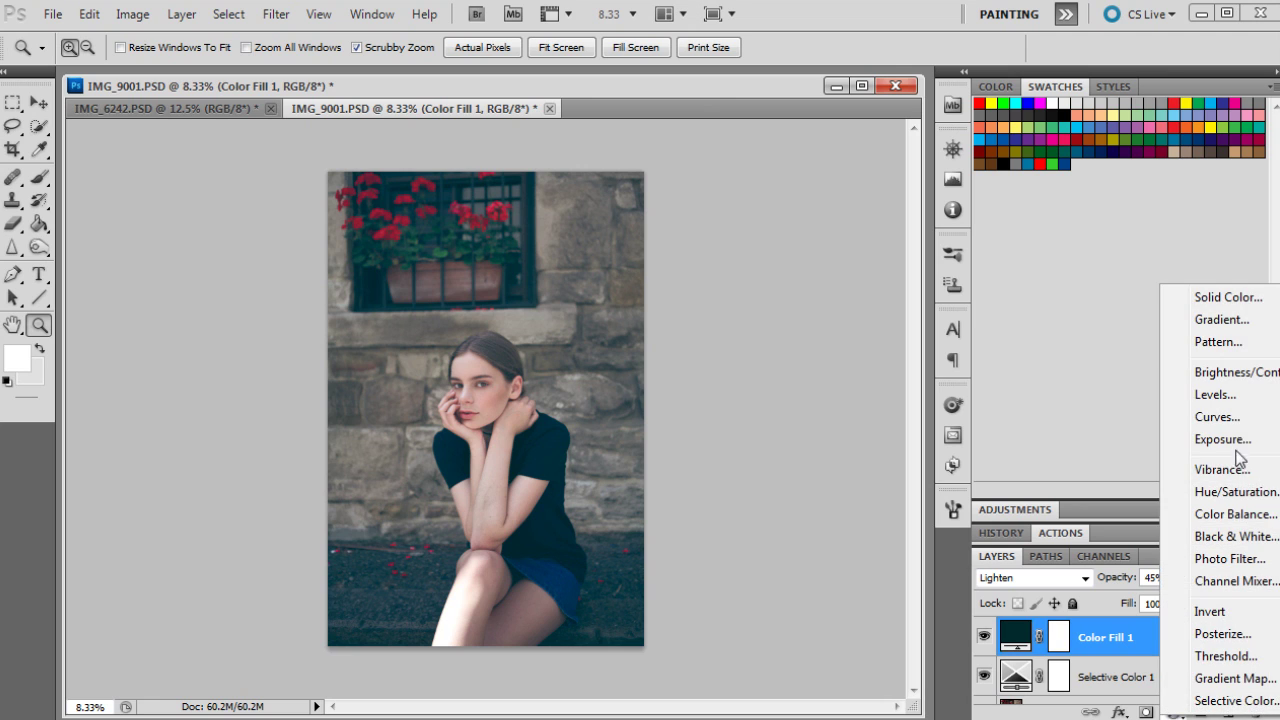
left_click(1222, 418)
left_click(1016, 589)
left_click_drag(1016, 589, 1003, 586)
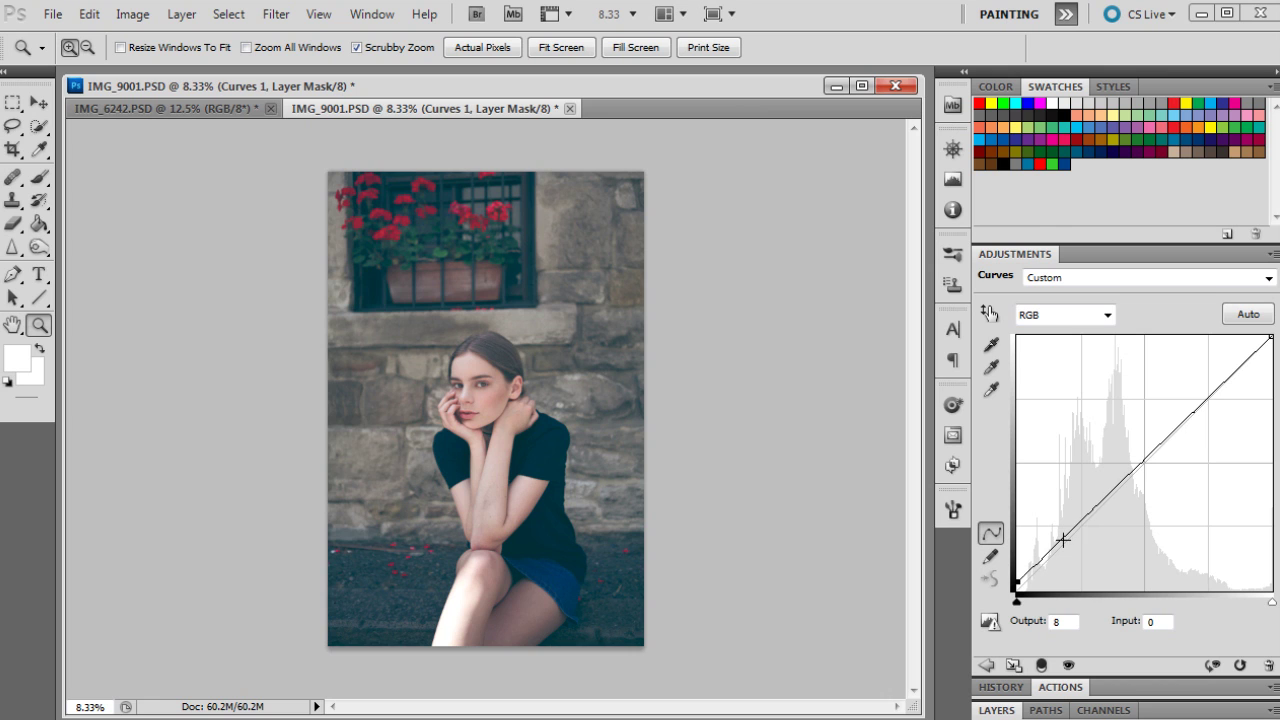
left_click(1062, 539)
left_click_drag(1062, 539, 1057, 556)
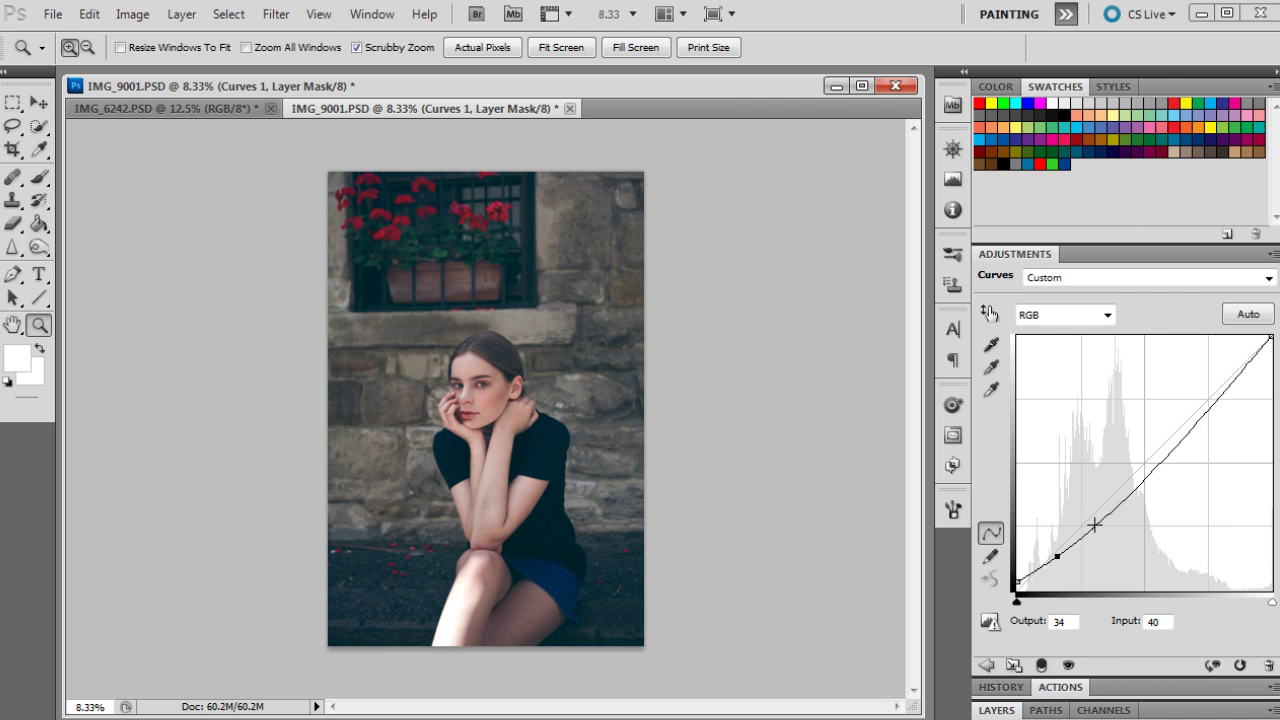
Add a highlight point at input 204, output 205 on the RGB curve and lower the white point to output 234.
left_click(1111, 511)
left_click_drag(1111, 511, 1220, 386)
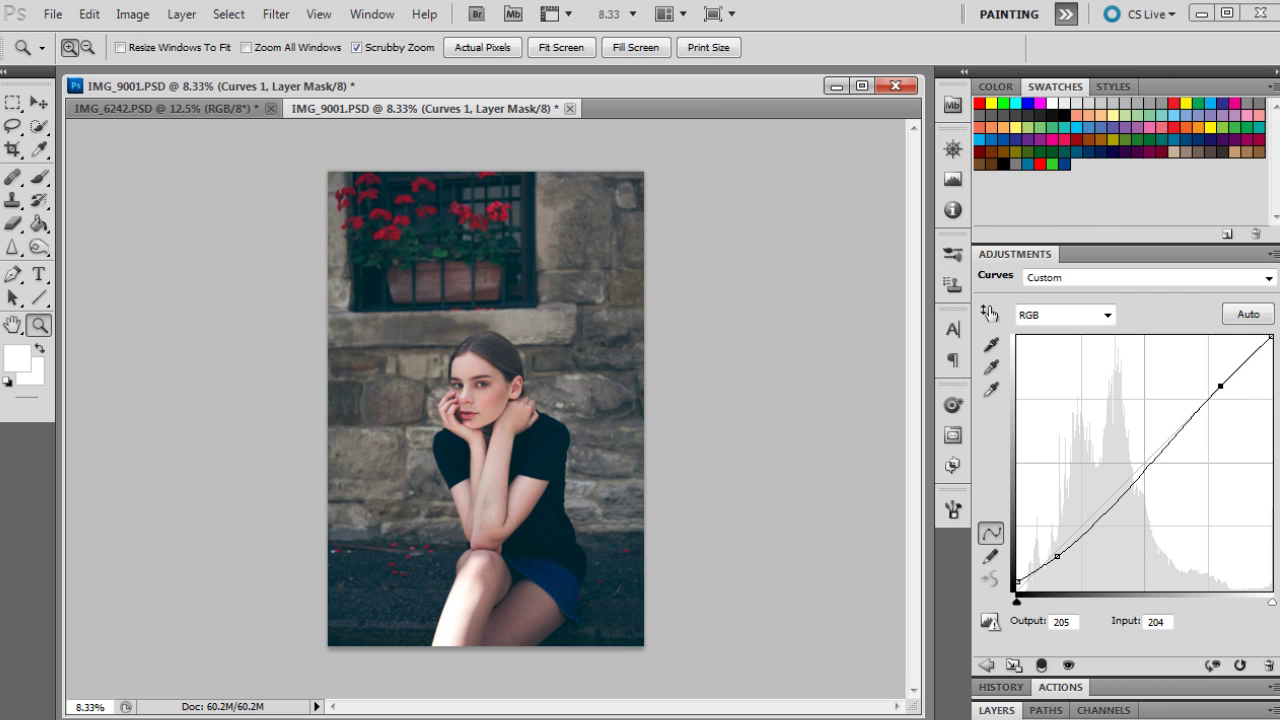
left_click_drag(1271, 337, 1271, 357)
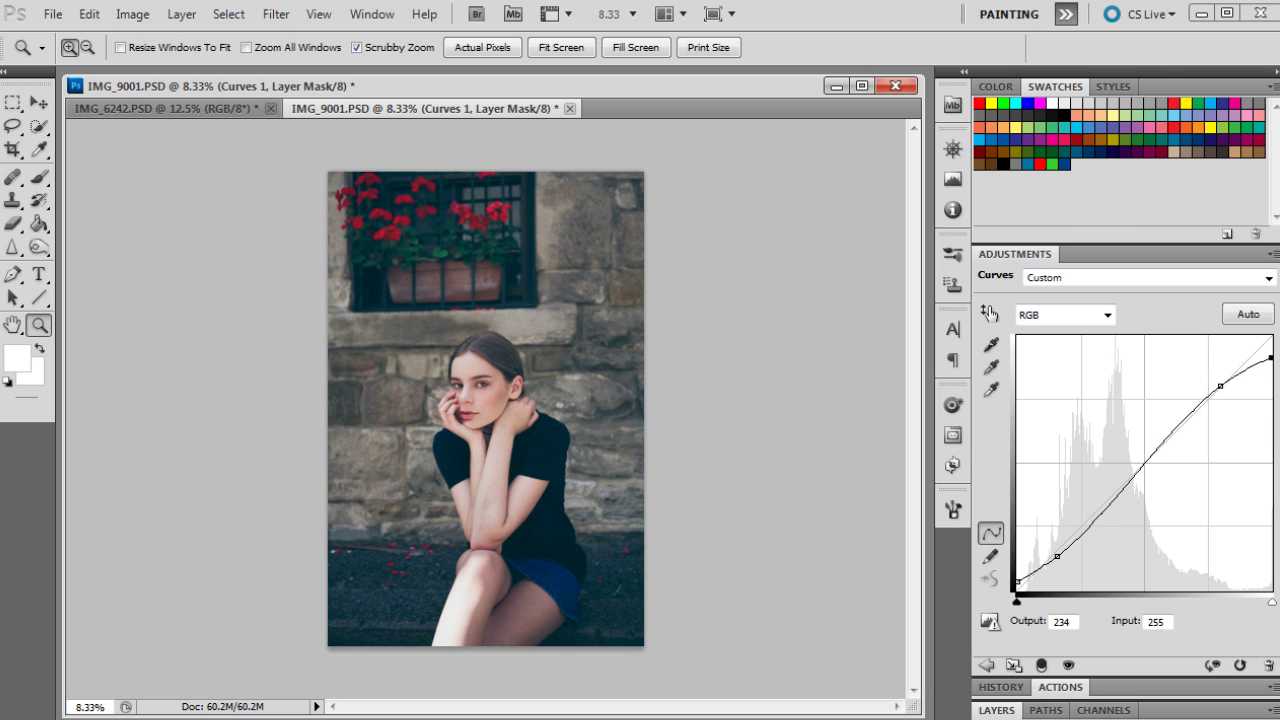
left_click(998, 710)
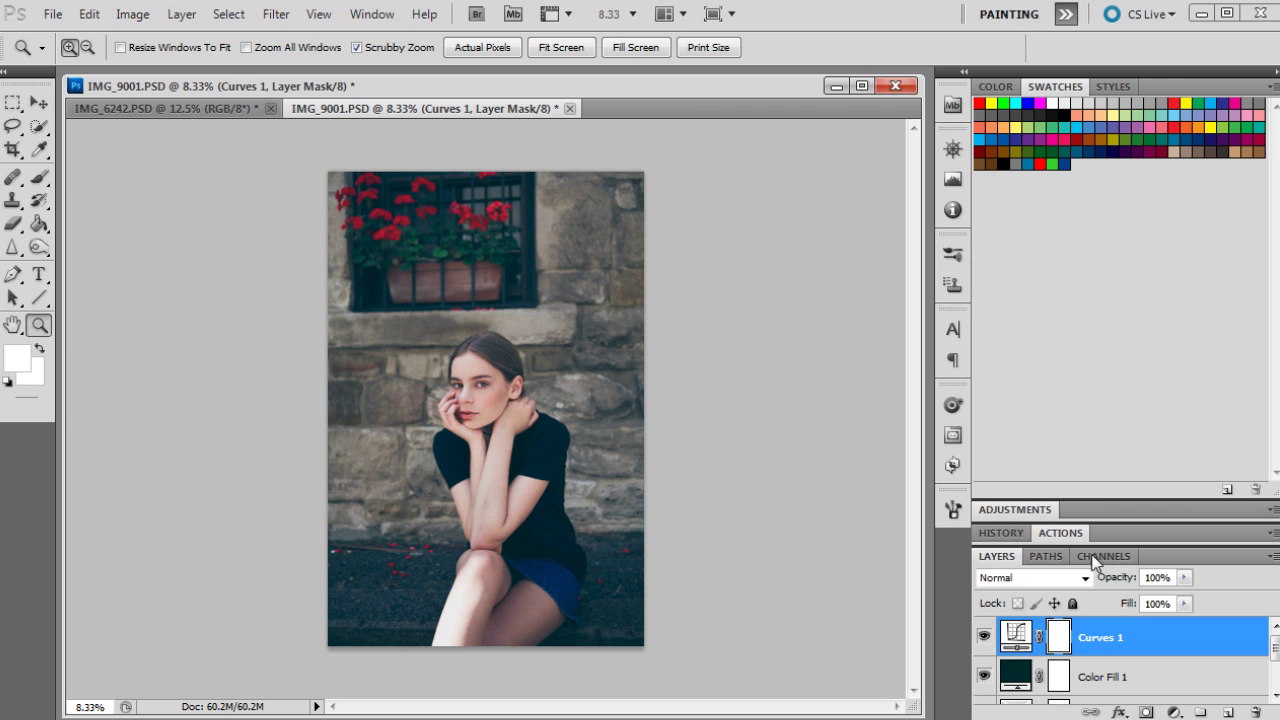
Compare the photo with and without the Curves layer.
left_click(985, 637)
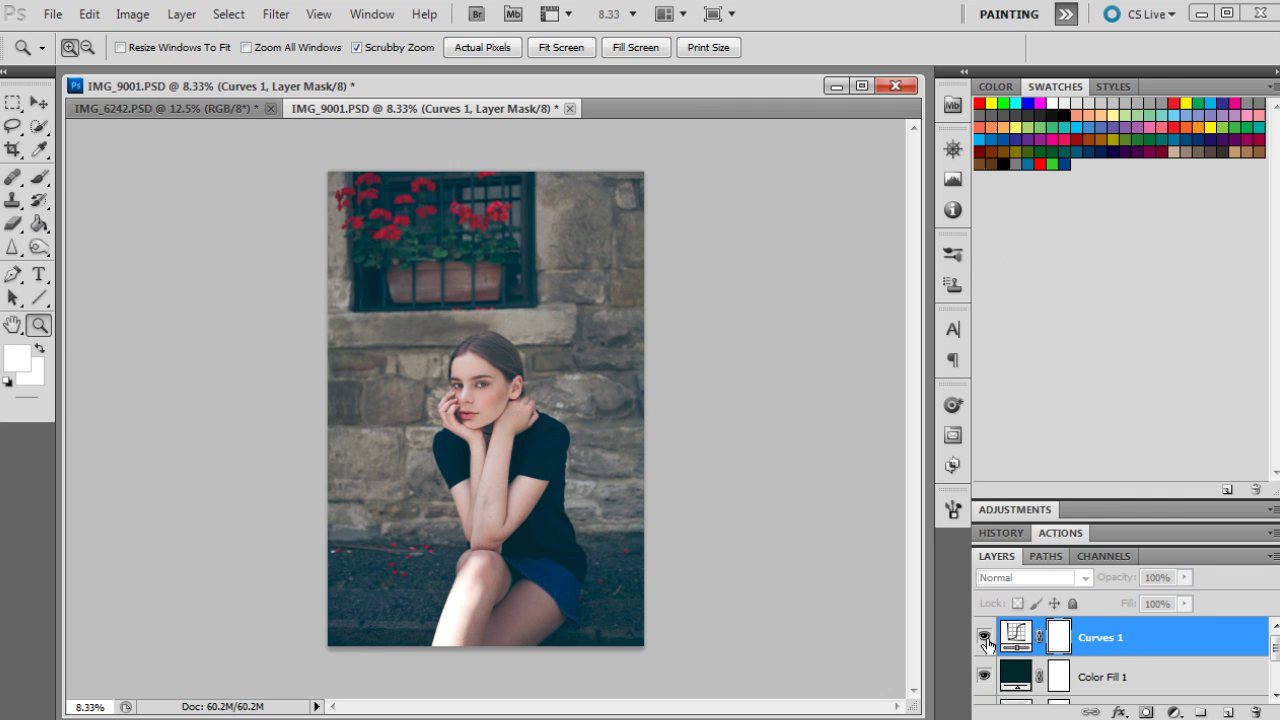
left_click(986, 641)
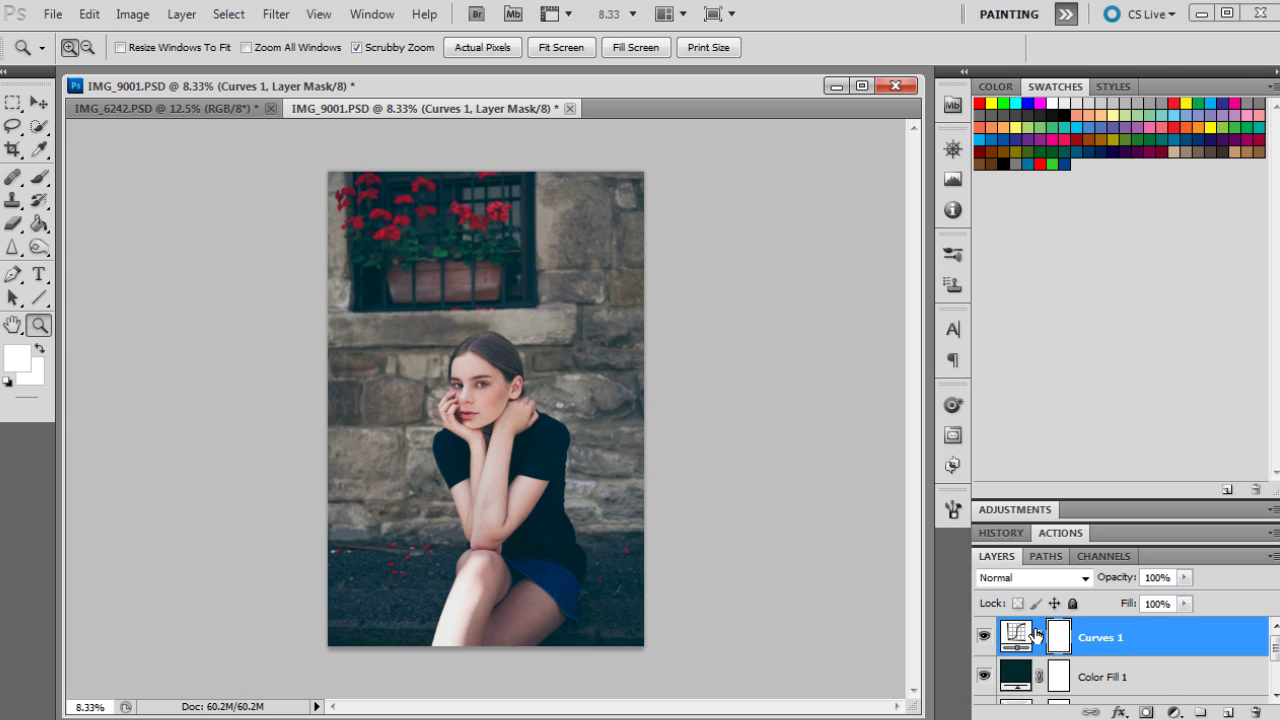
Add a Levels adjustment layer with input black 11 and input white 245, and compare the photo with and without it.
left_click(1173, 712)
left_click(1205, 388)
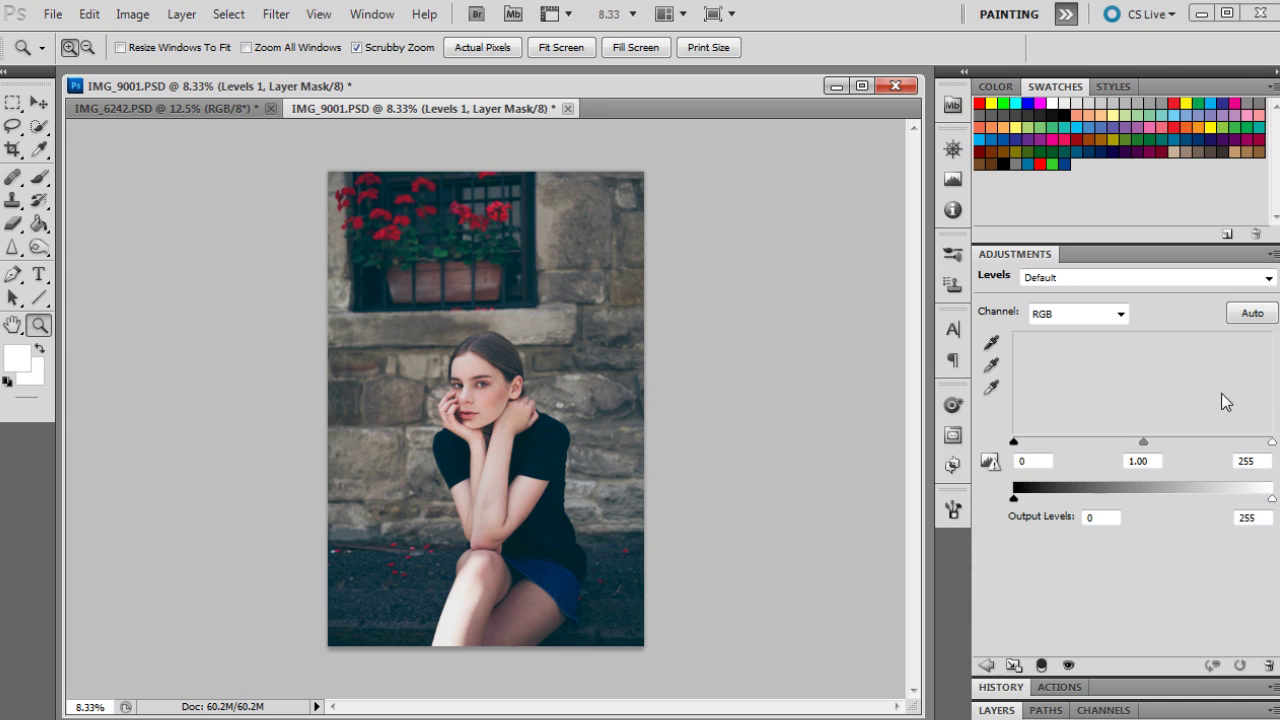
double_click(1022, 461)
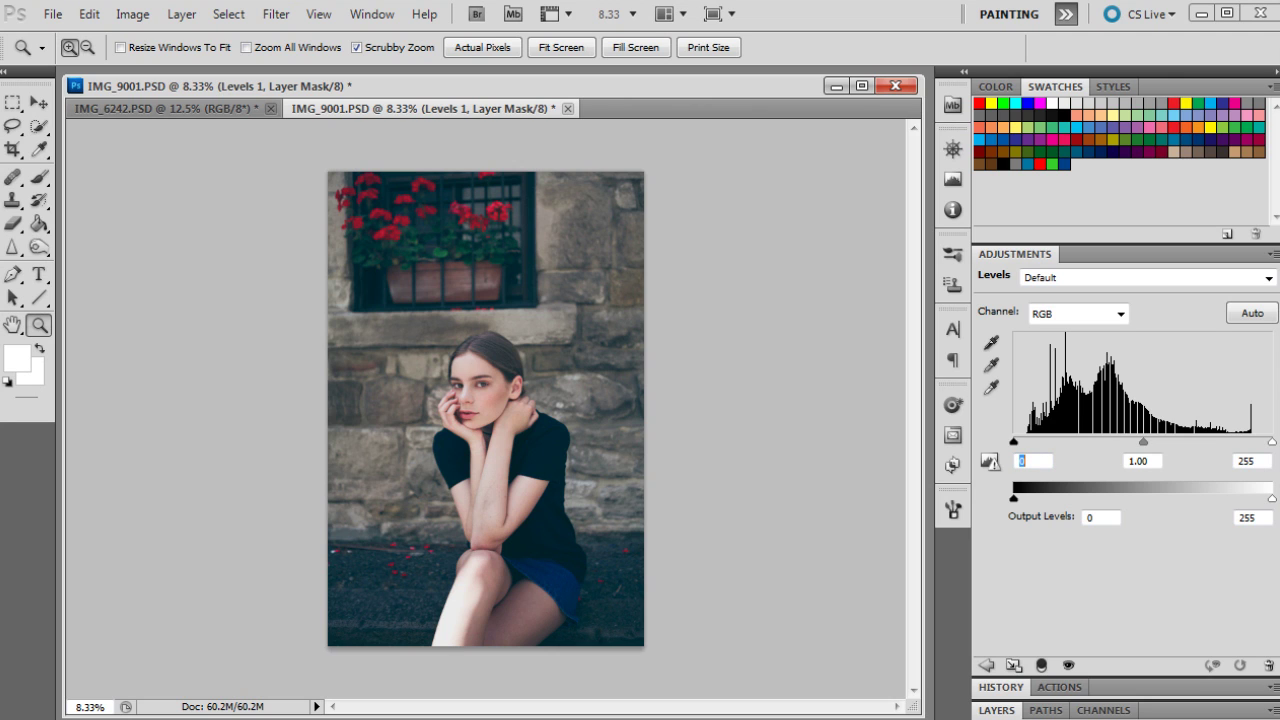
type("11")
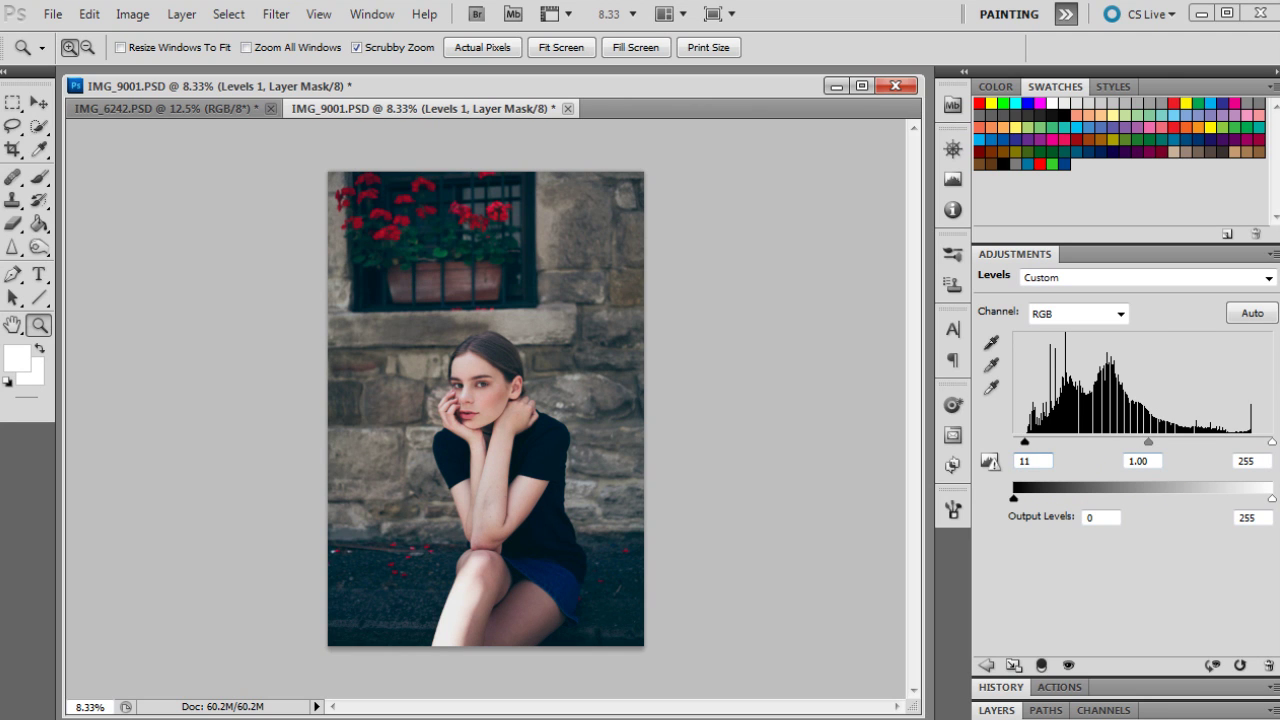
double_click(1246, 461)
type("245")
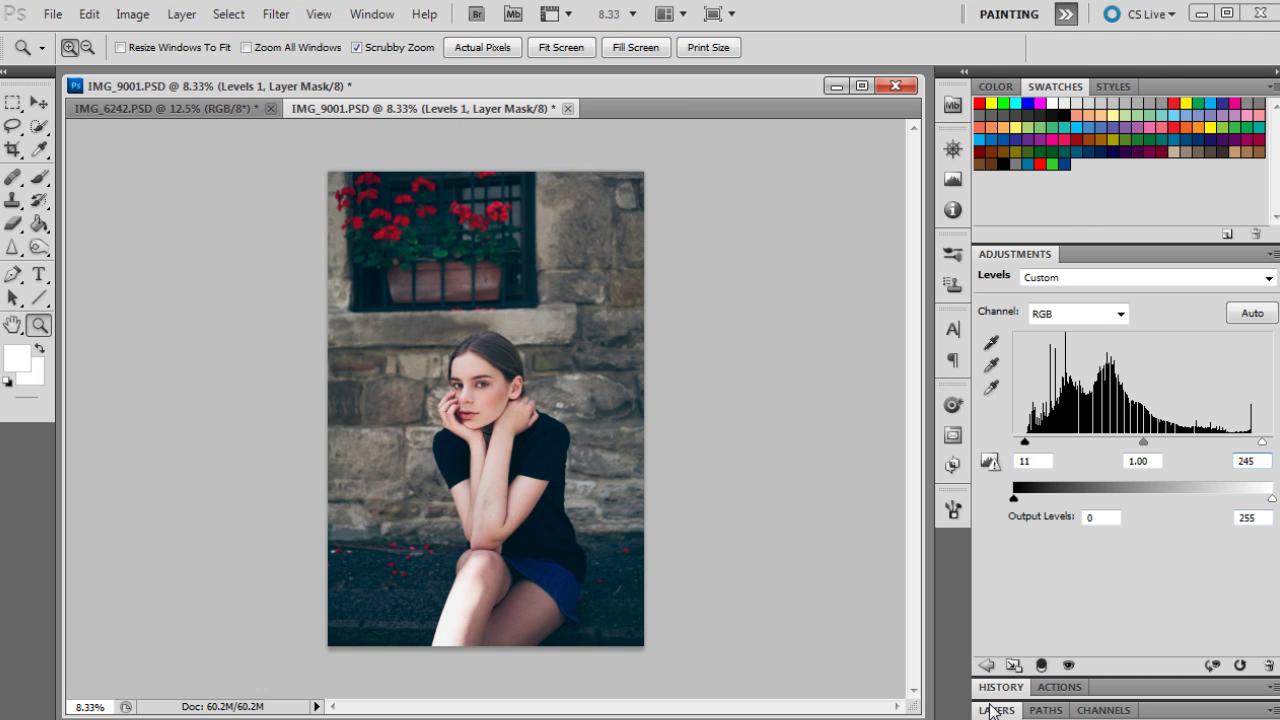
left_click(995, 710)
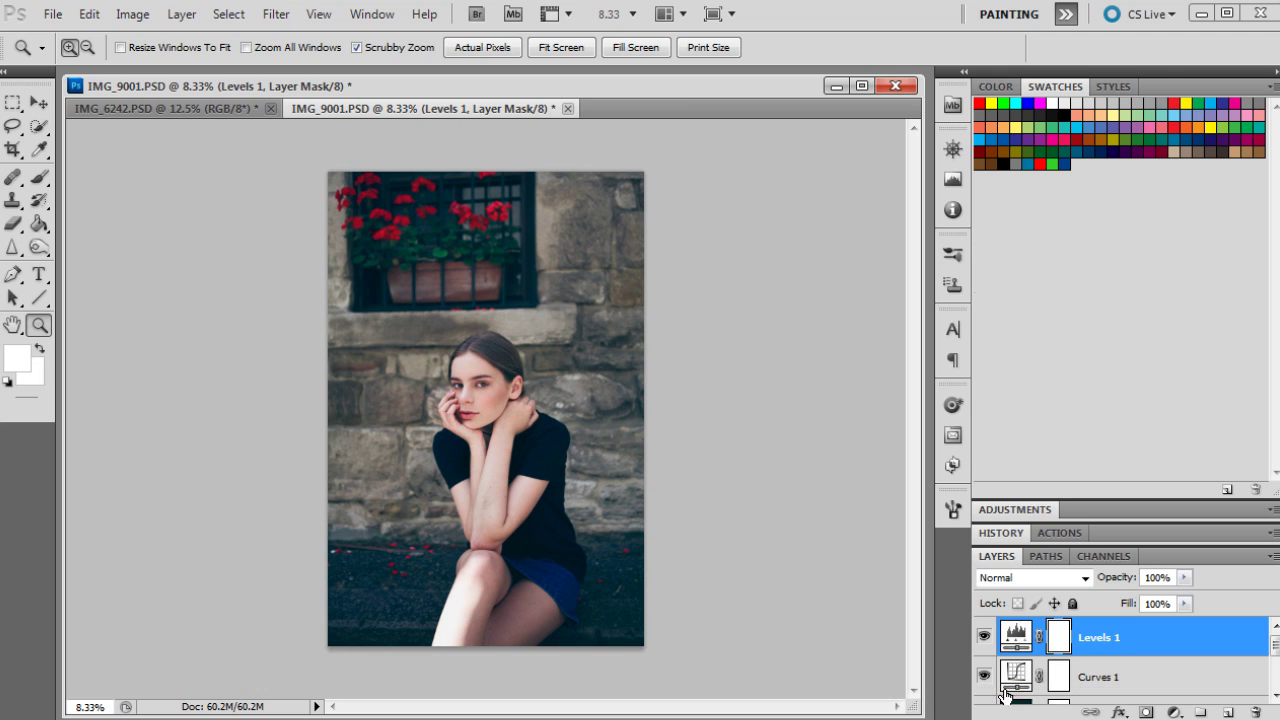
left_click(985, 638)
left_click(985, 638)
Add a Solid Color fill layer above the Levels layer with the dark blue colour #21496a.
left_click(1147, 712)
left_click(1237, 292)
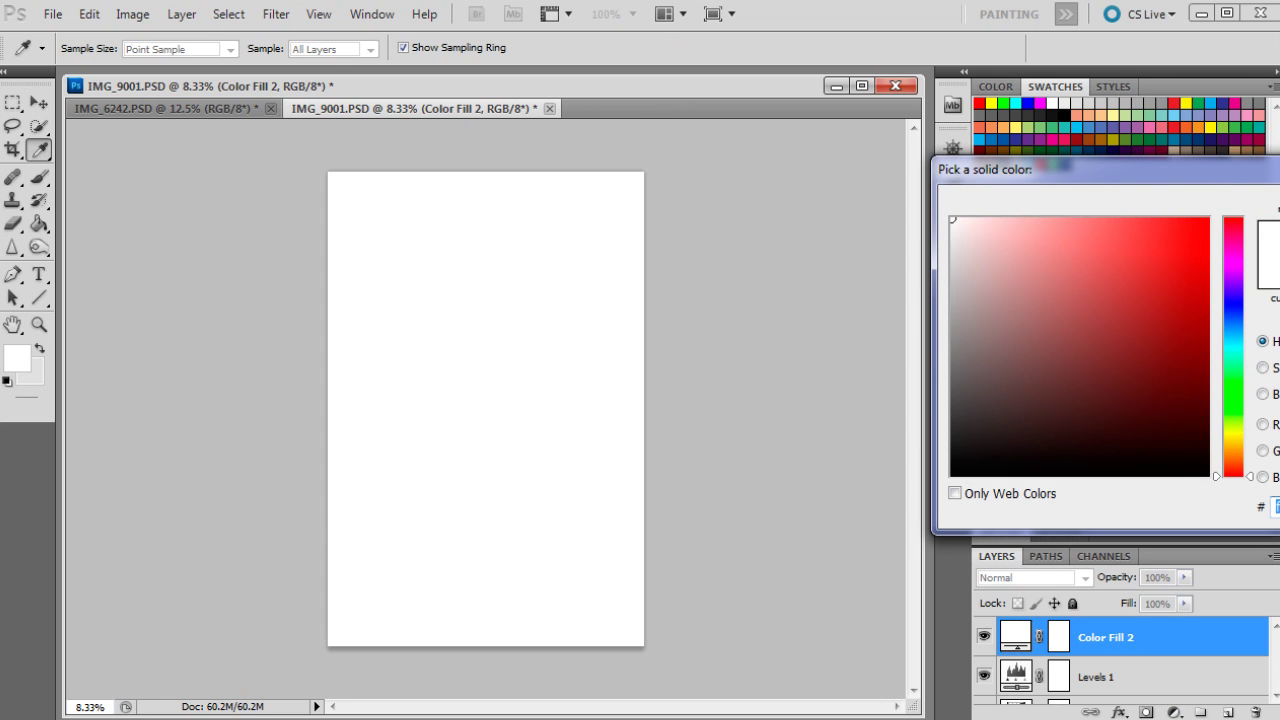
type("2")
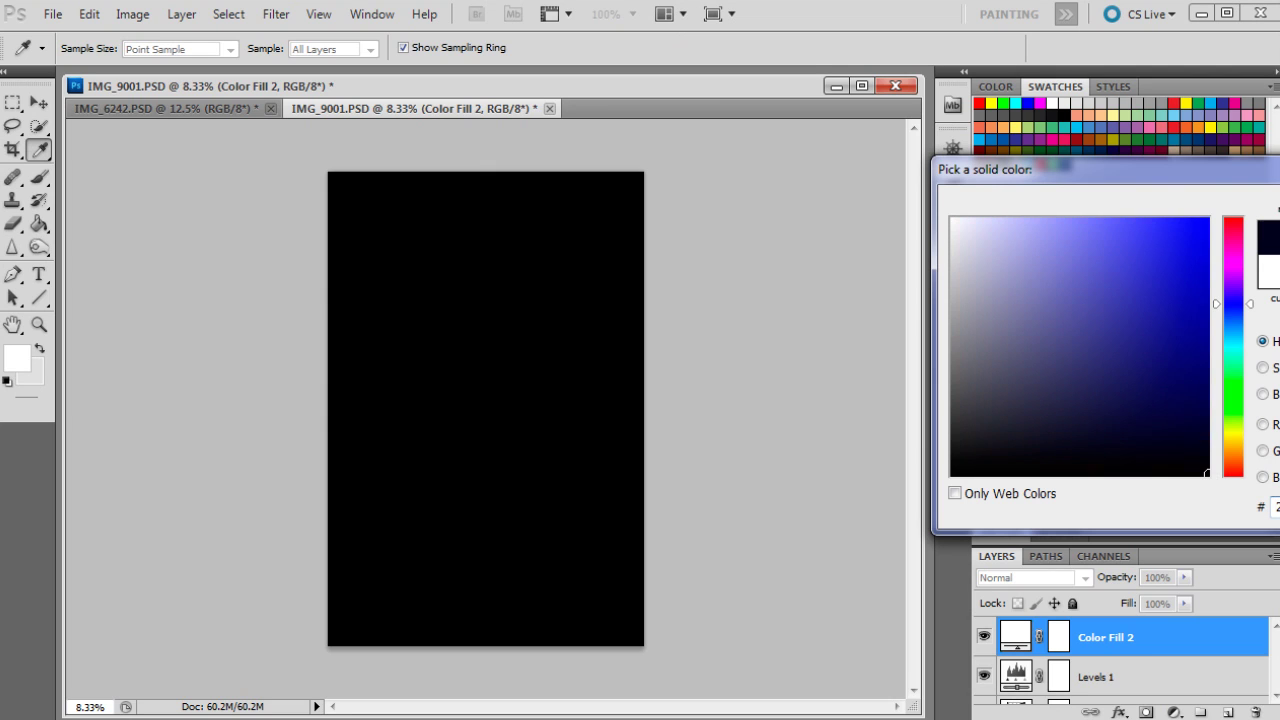
type("1496a")
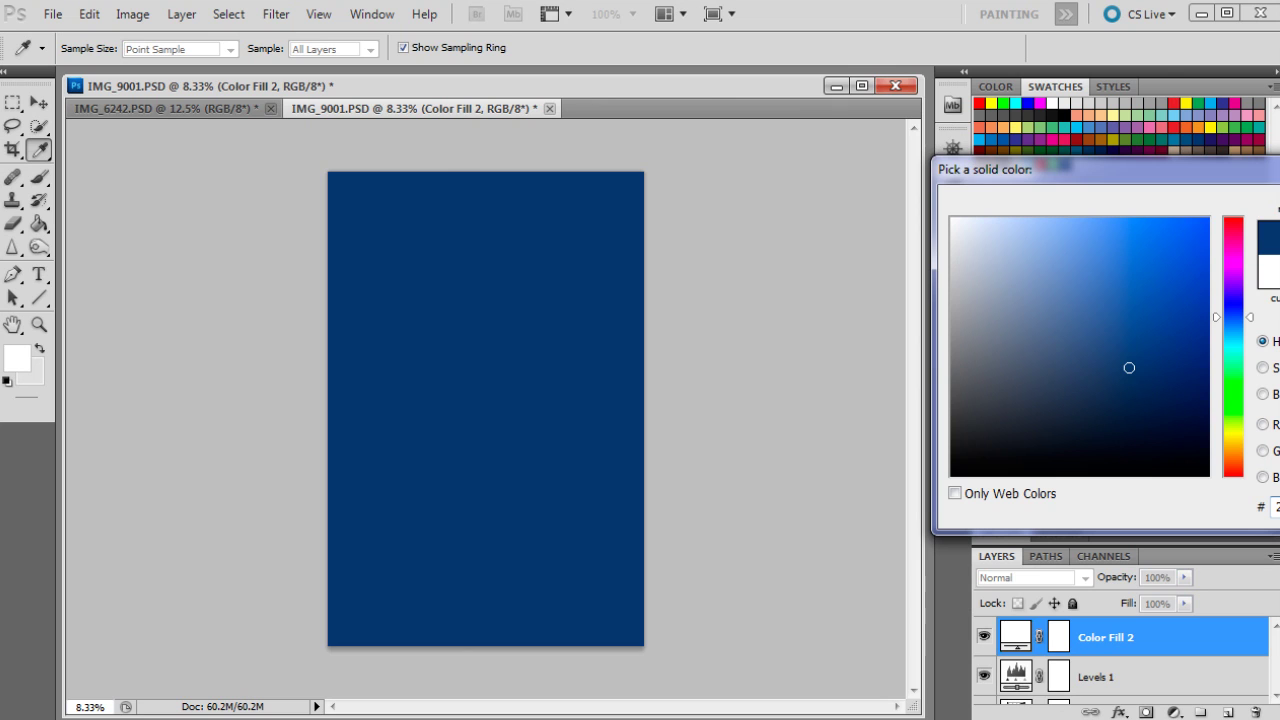
key("Return")
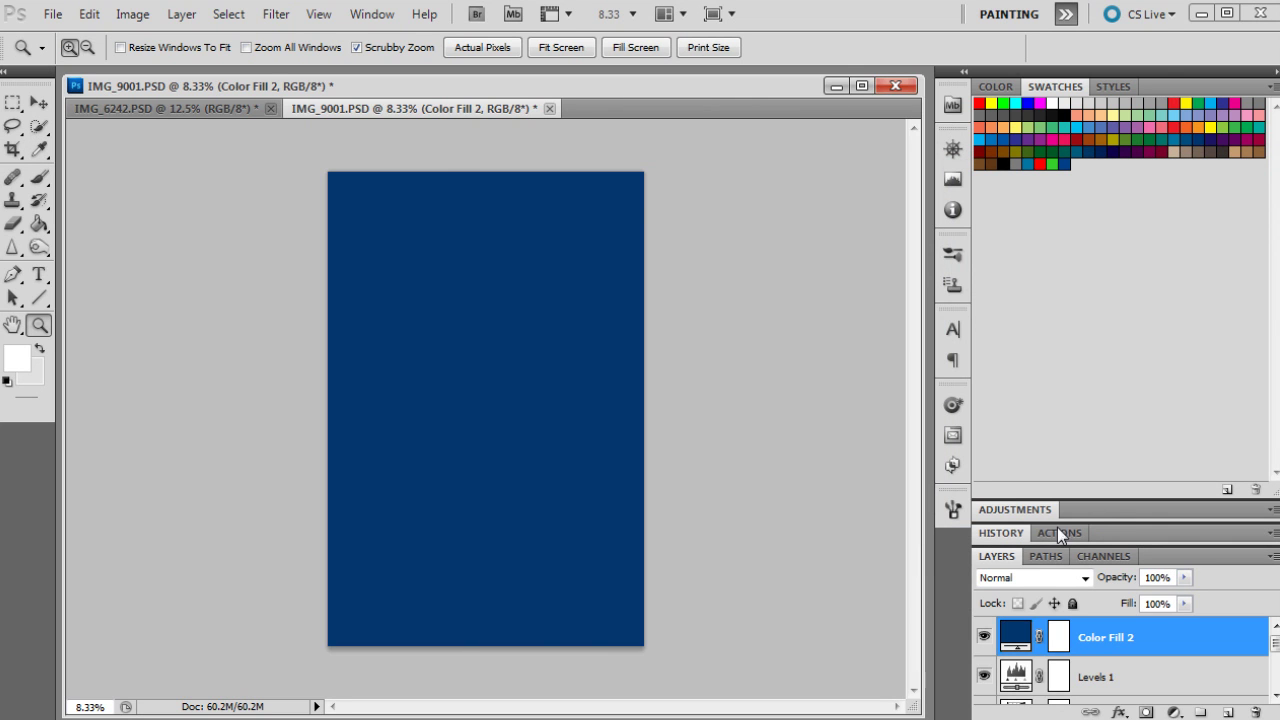
Set the blue fill layer to Soft Light blending at 4% opacity.
left_click(1052, 575)
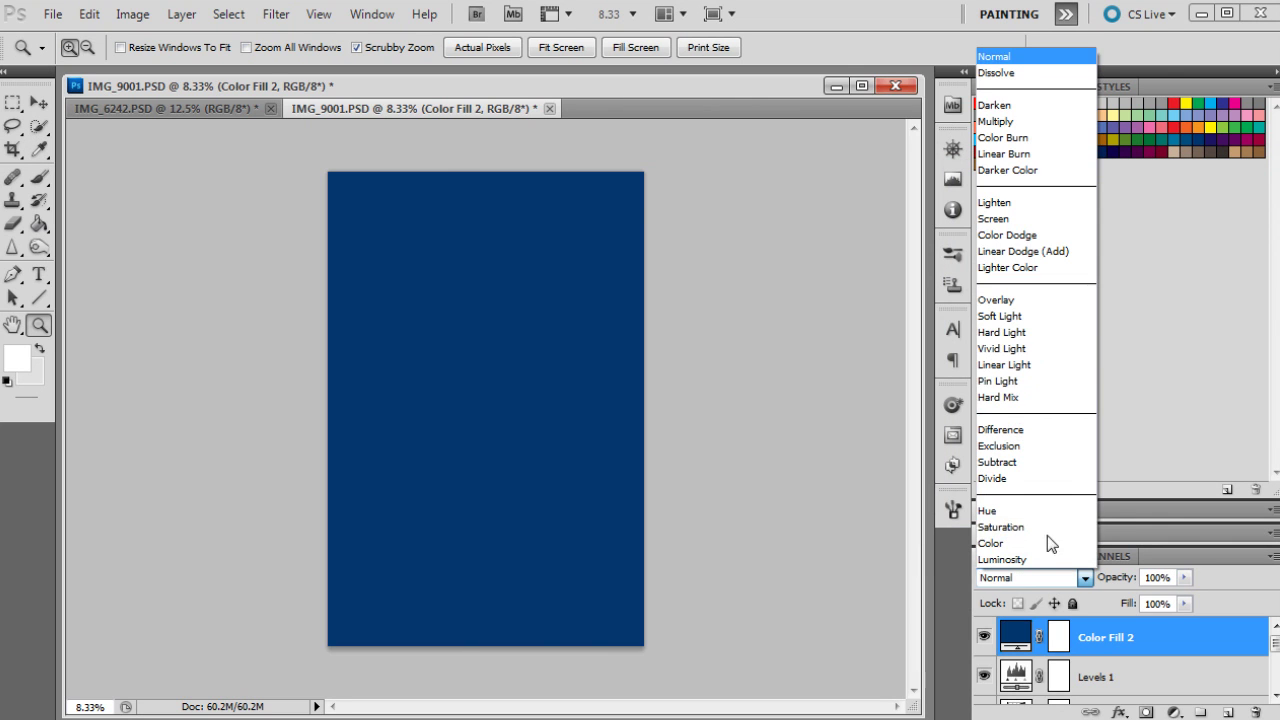
left_click(1018, 311)
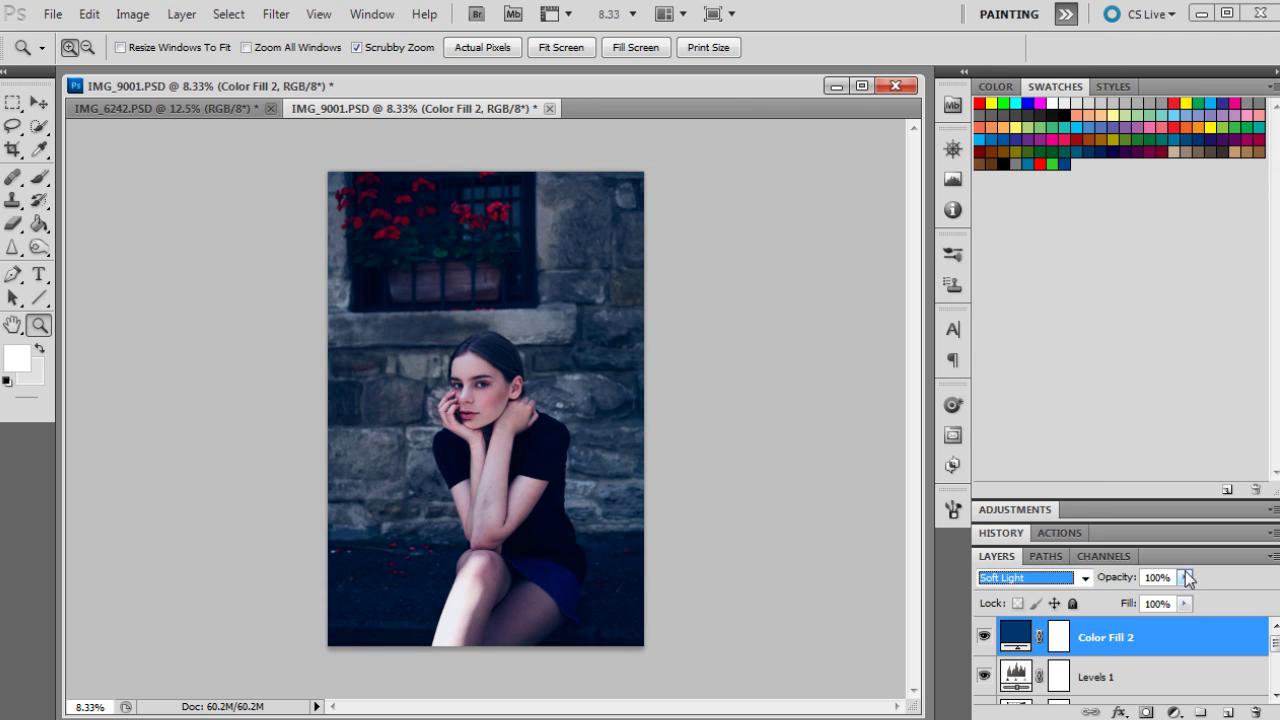
left_click(1184, 577)
left_click_drag(1094, 604, 1089, 610)
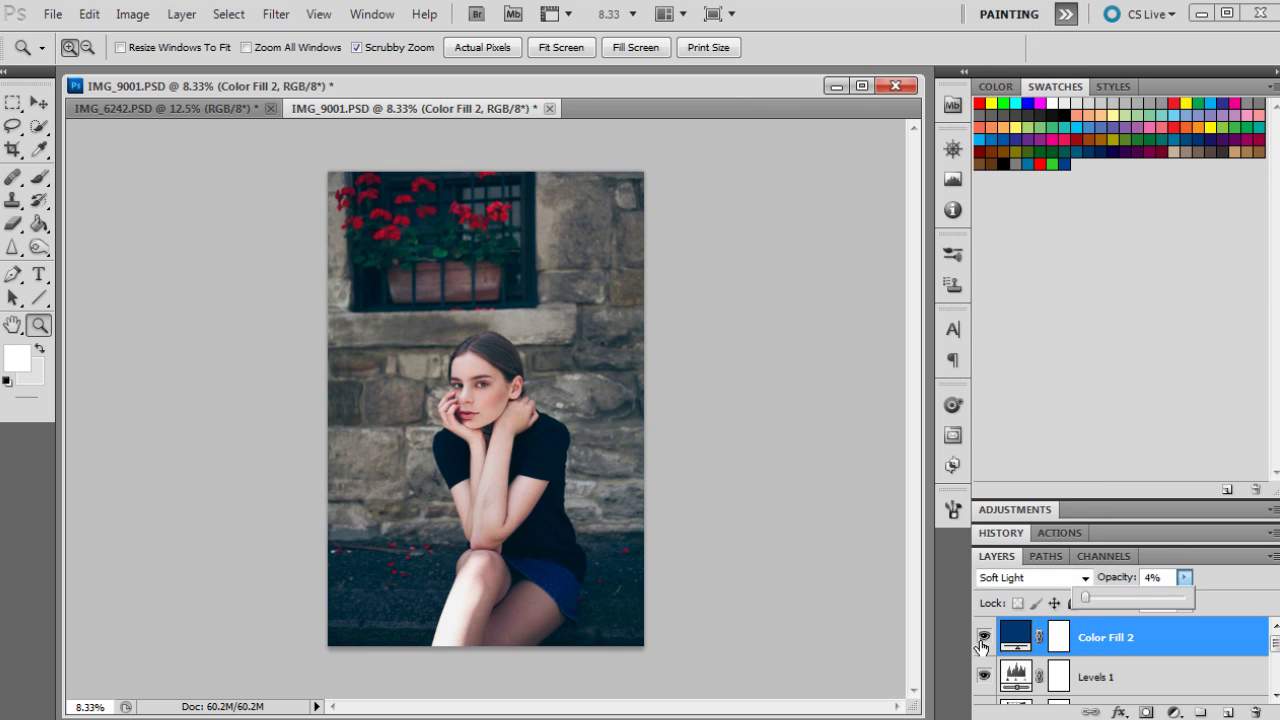
left_click(1184, 580)
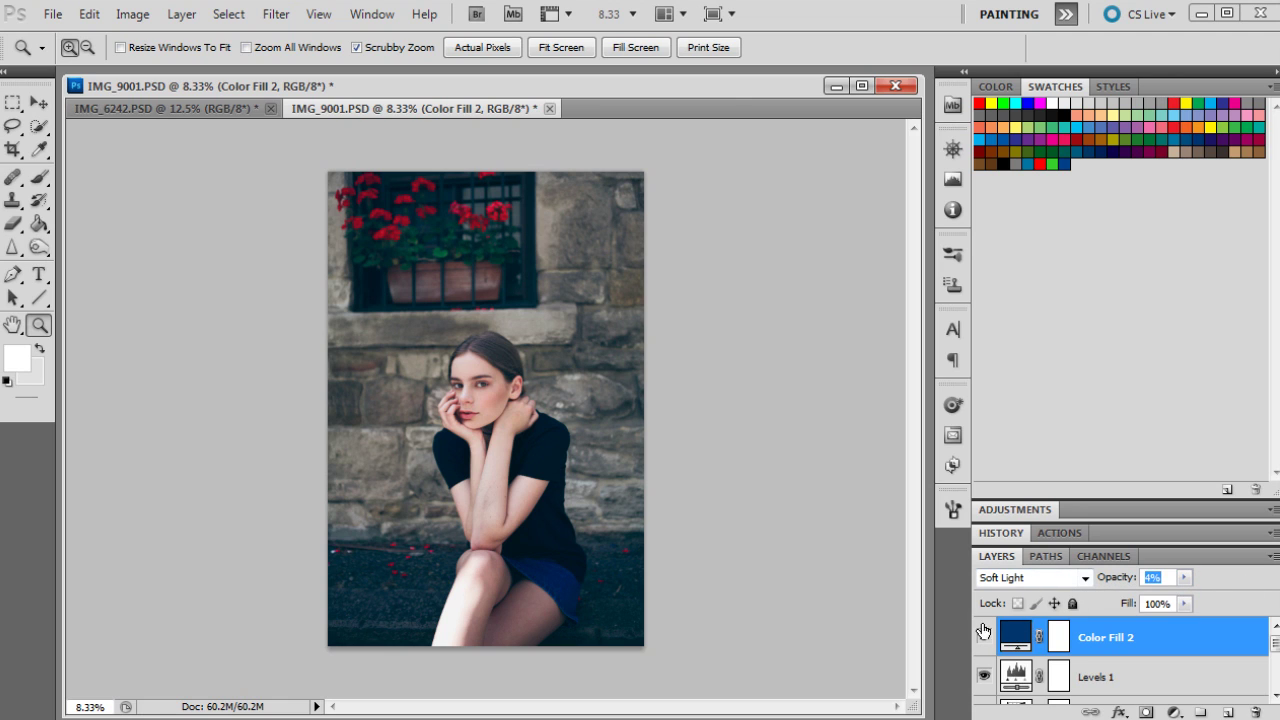
Compare the photo with and without the blue fill layer, including close up, and return to the whole photo.
left_click(983, 633)
left_click(984, 633)
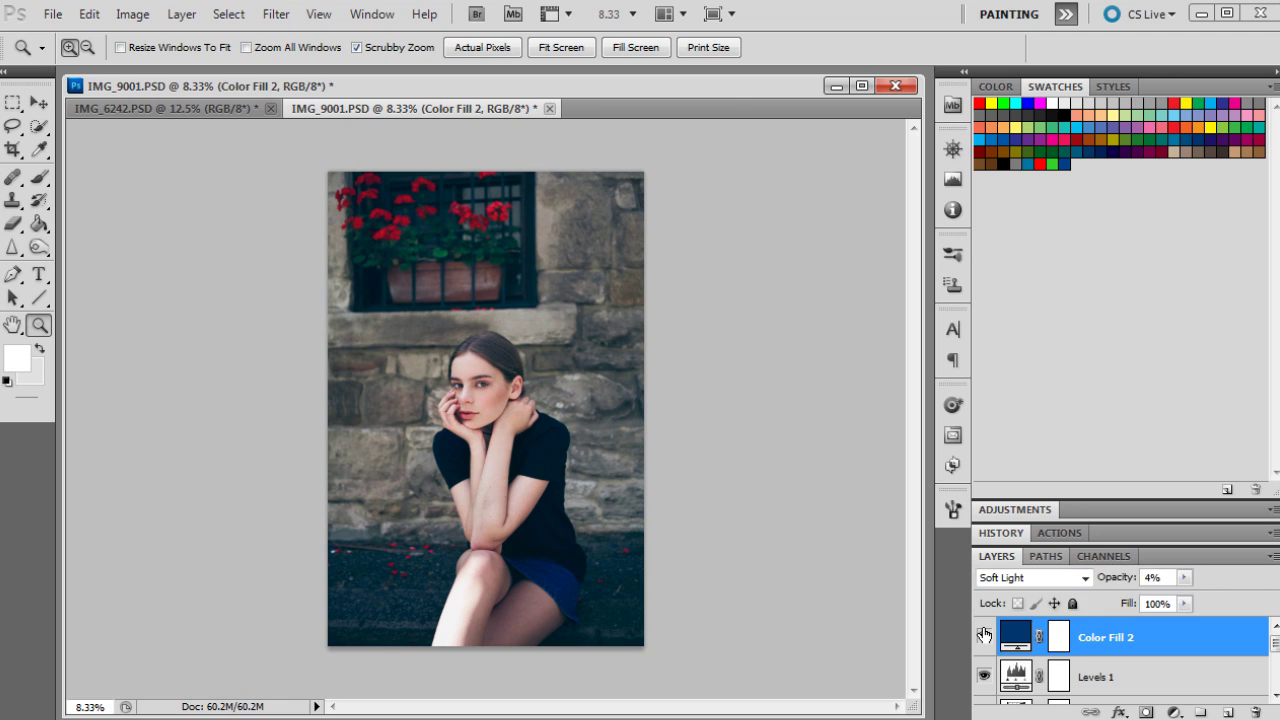
left_click(500, 380)
left_click(500, 380)
left_click(500, 380)
left_click(983, 636)
left_click(983, 636)
right_click(690, 391)
left_click(700, 398)
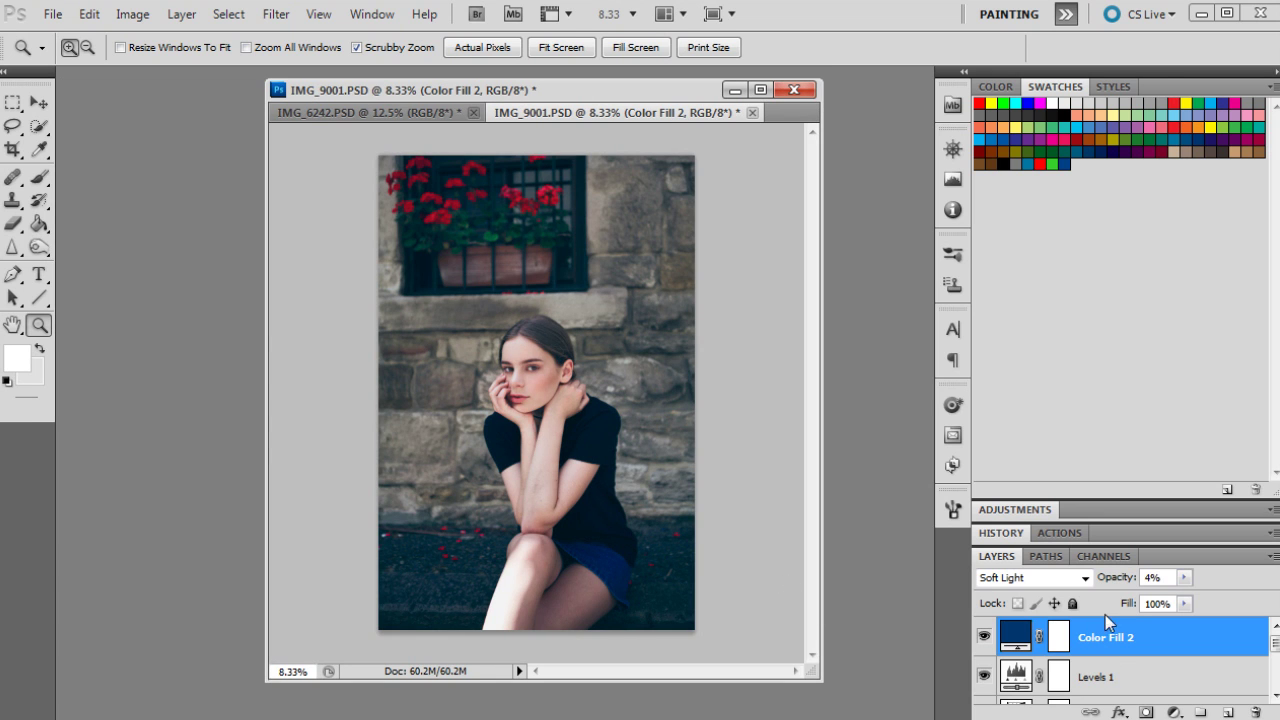
Add another Solid Color fill layer above the blue fill, using a muted dark brown colour.
left_click(1174, 712)
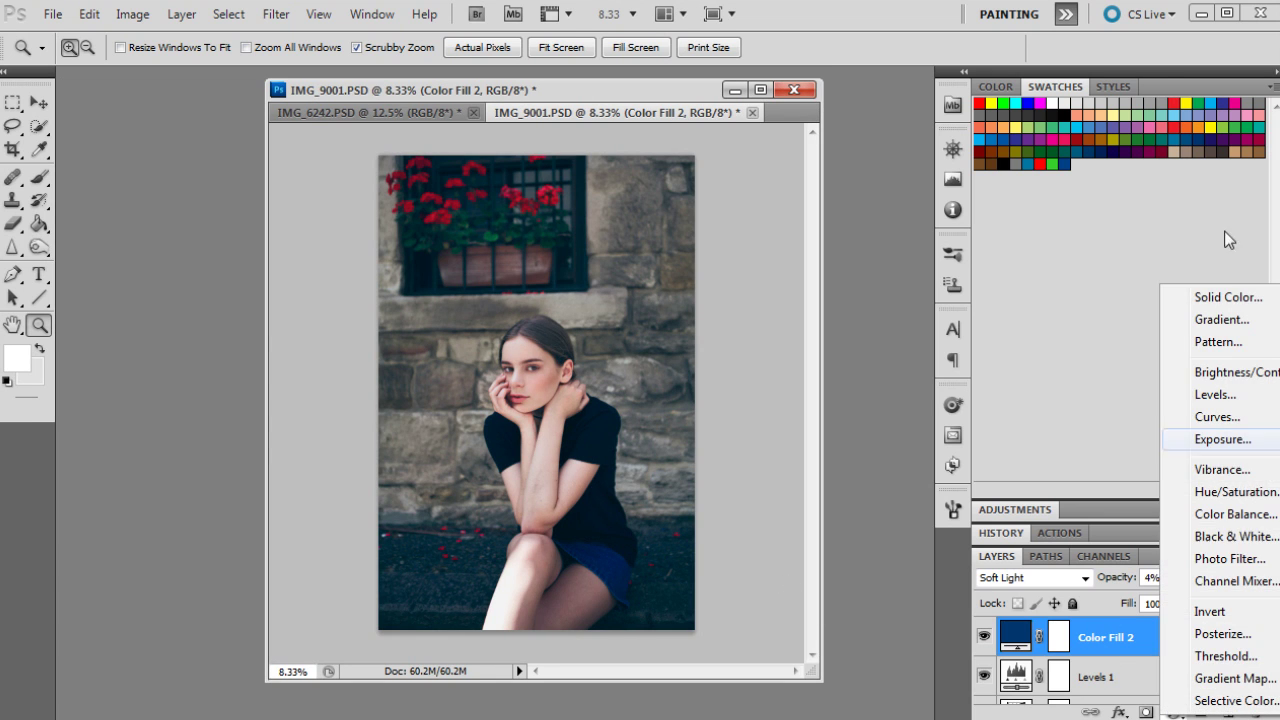
left_click(1229, 294)
double_click(1268, 508)
type("6")
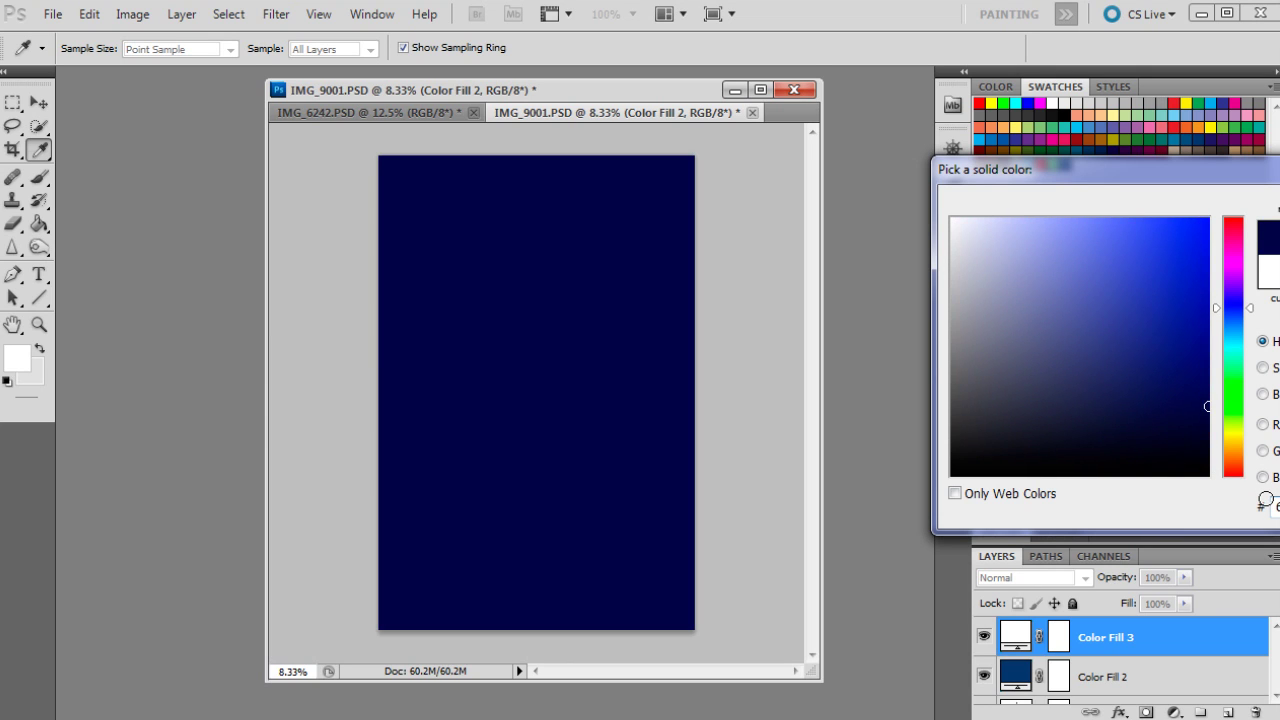
type("46841")
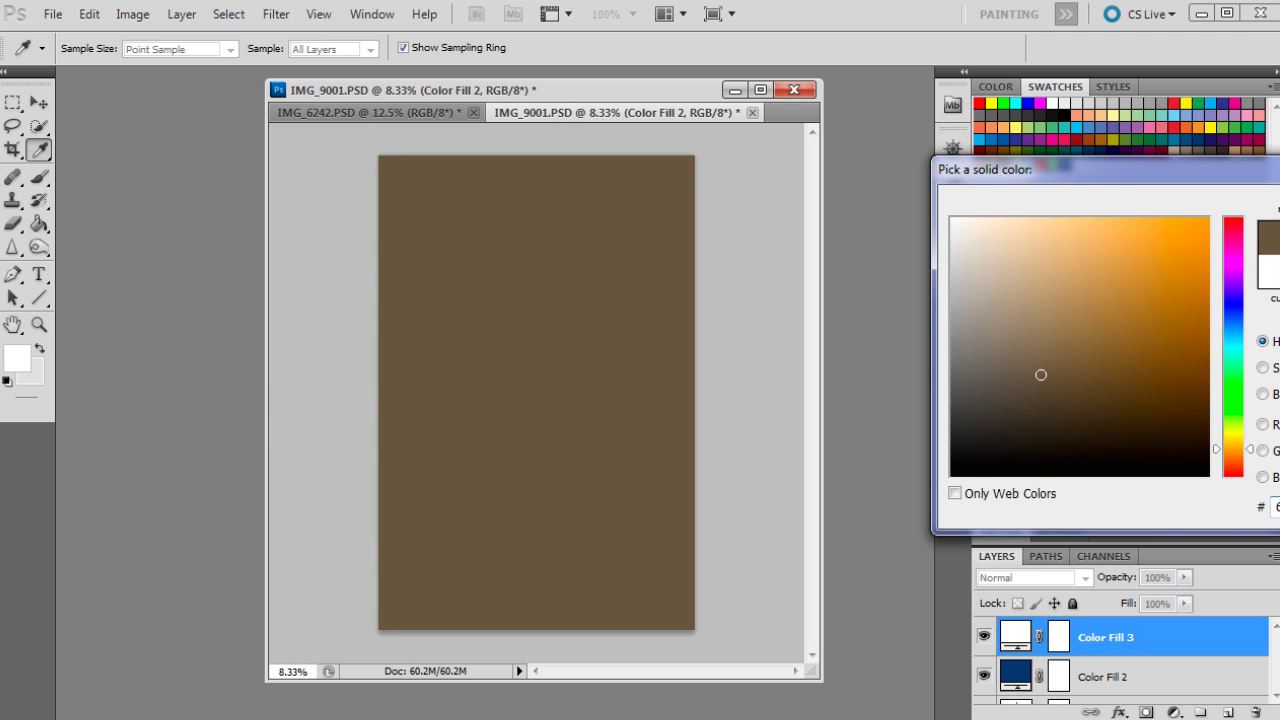
key("Return")
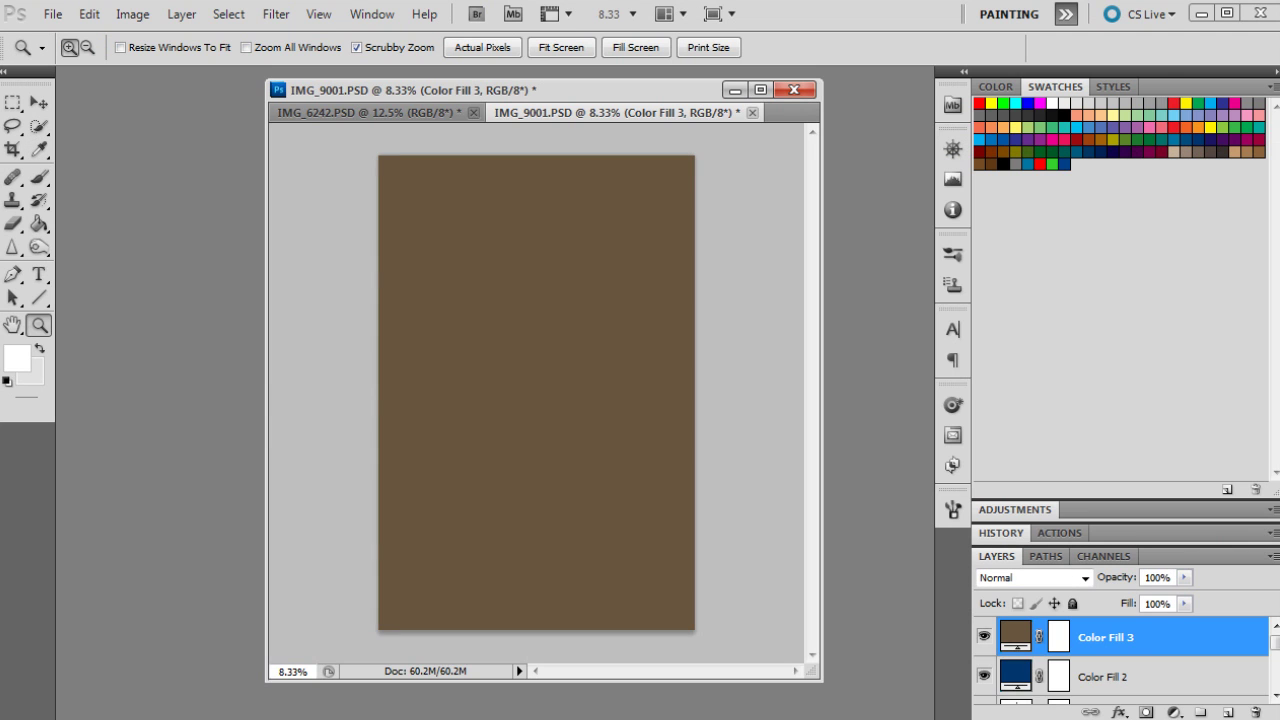
Set the brown fill layer to Overlay blending at 11% opacity and compare the photo with and without it.
left_click(1049, 578)
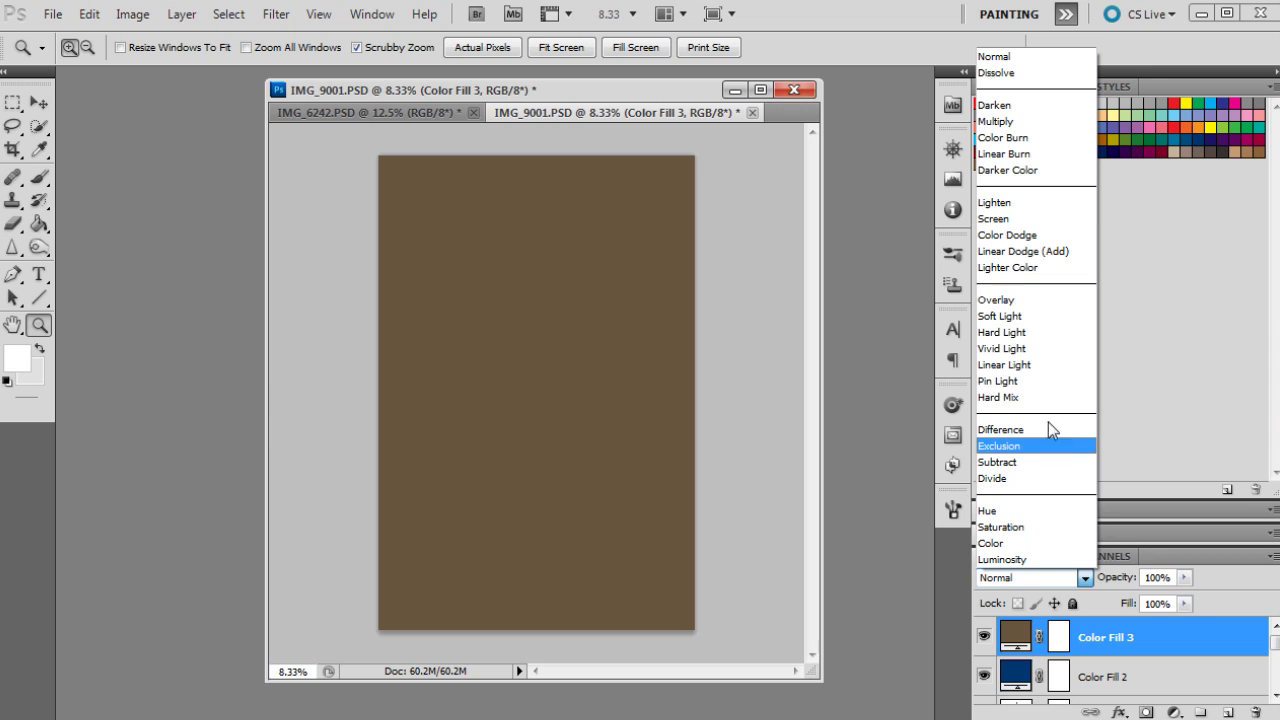
left_click(1002, 300)
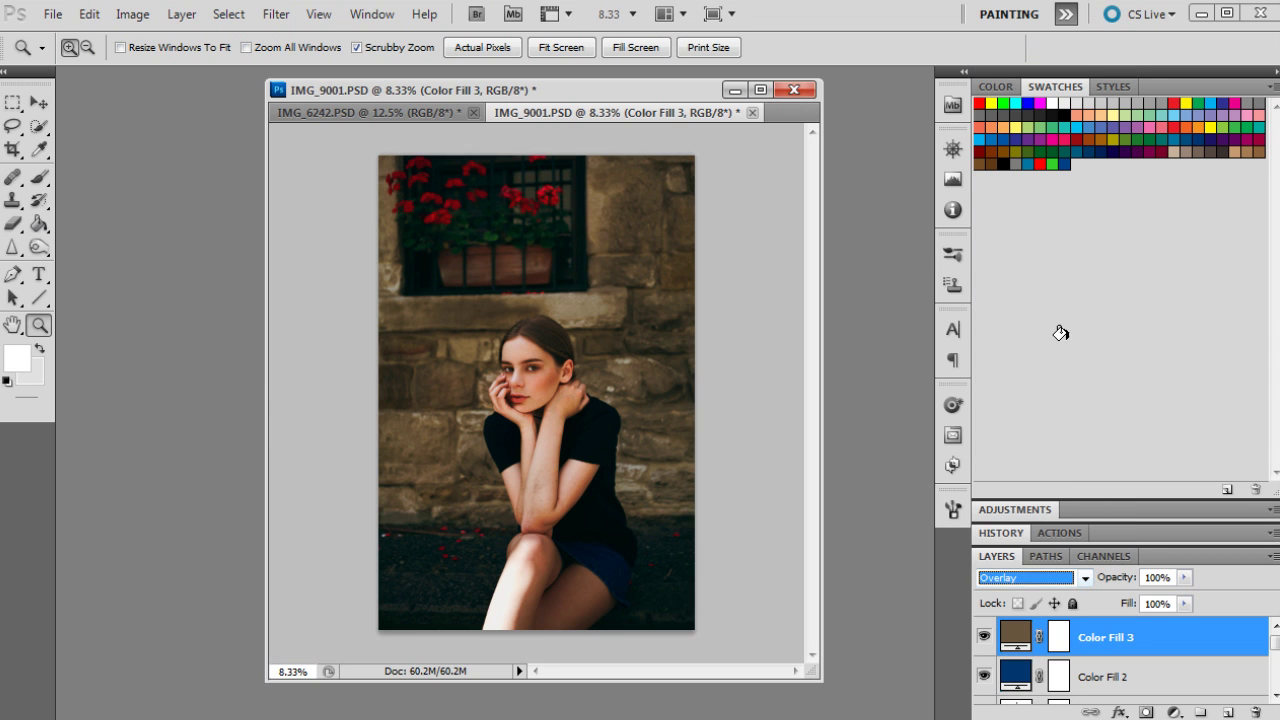
left_click(1184, 577)
left_click_drag(1100, 602, 1092, 604)
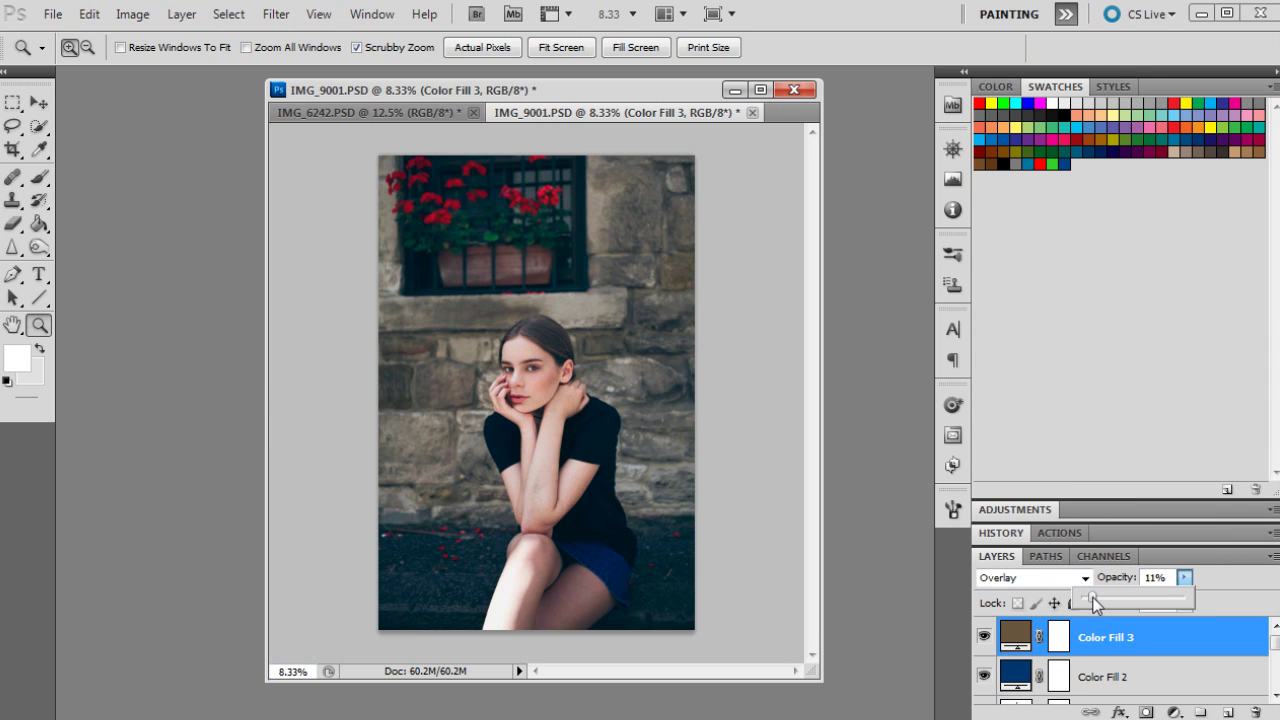
left_click(1185, 578)
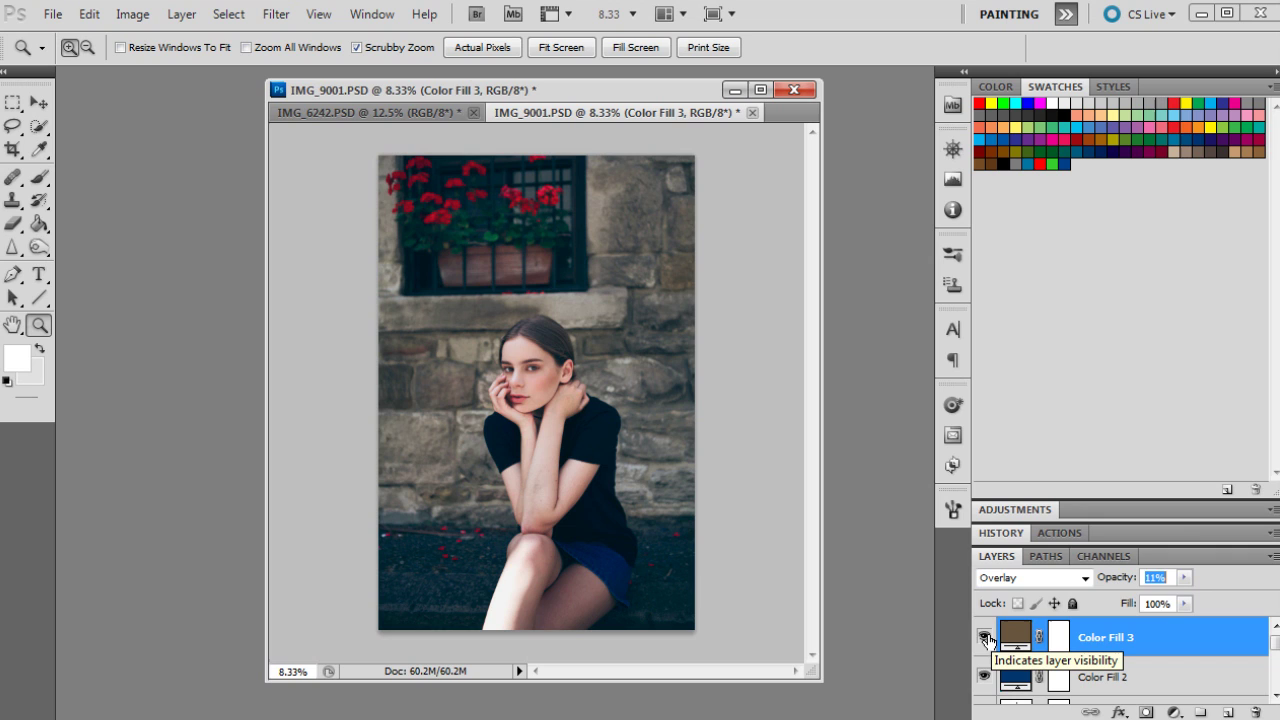
left_click(986, 638)
left_click(986, 638)
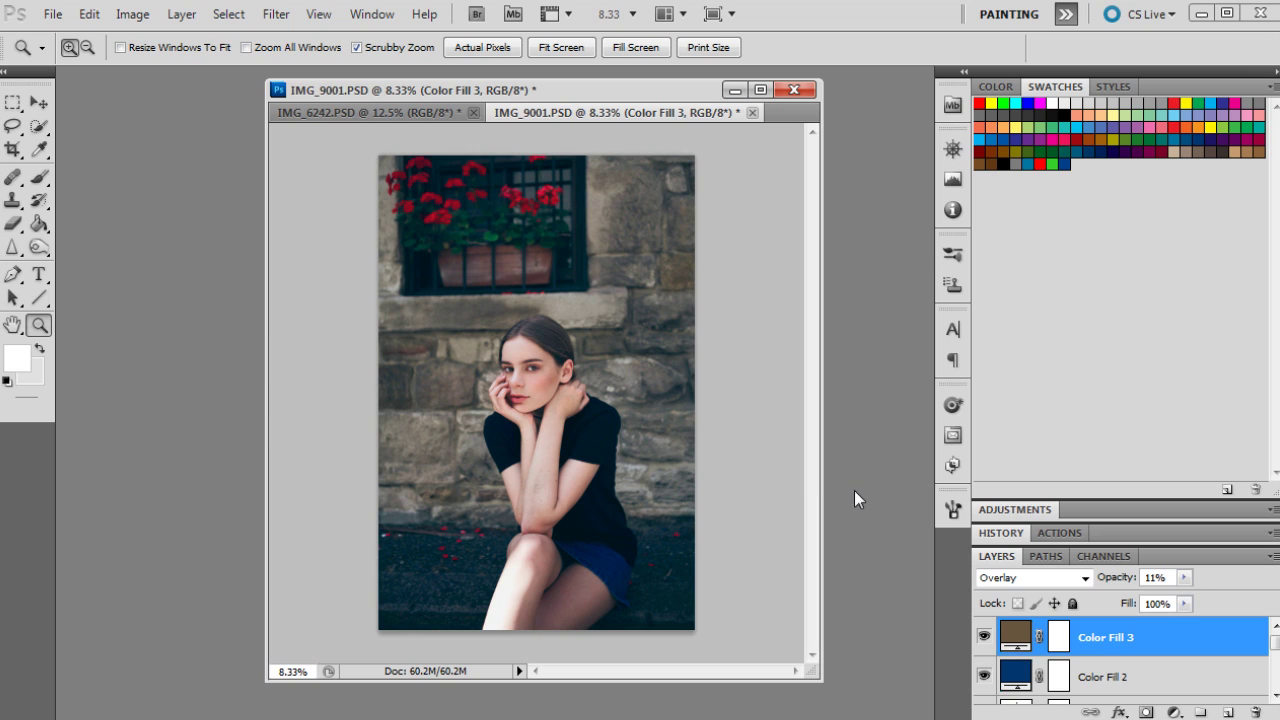
Add a Vibrance adjustment layer with vibrance at -7 and compare the photo with and without it.
left_click(1175, 711)
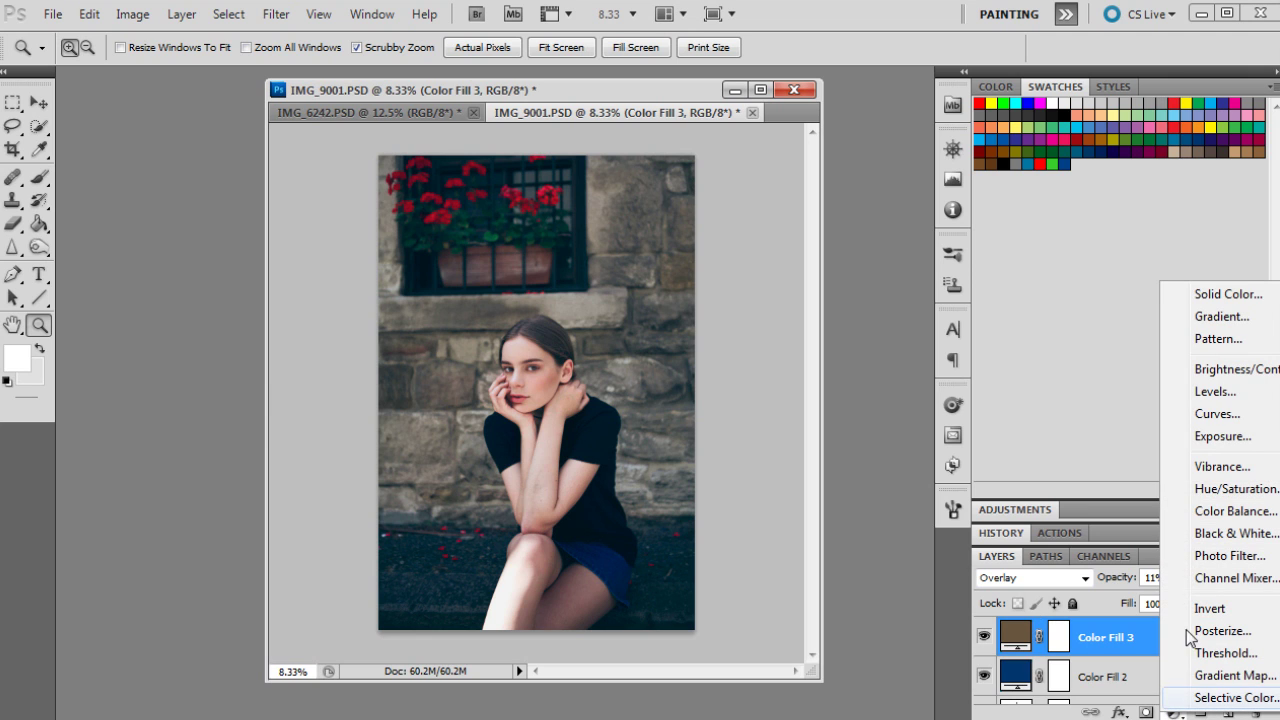
left_click(1210, 466)
left_click_drag(1121, 330, 1122, 333)
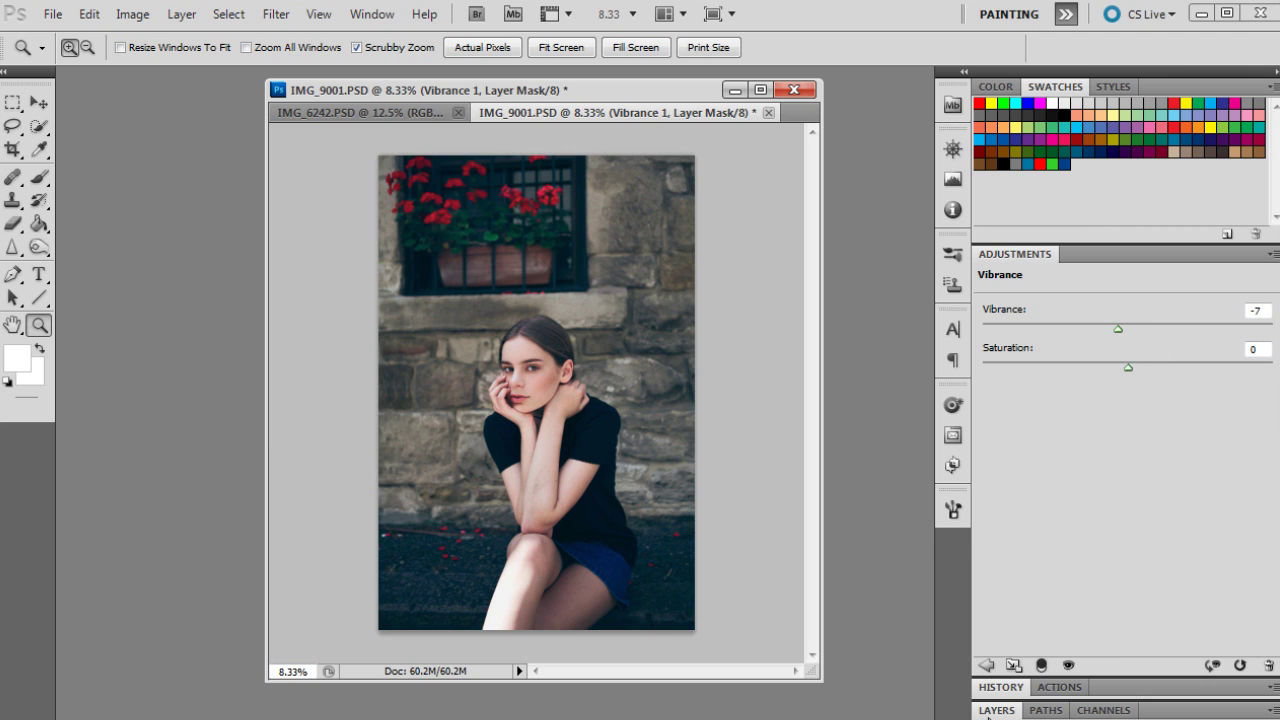
left_click(997, 710)
left_click(983, 638)
left_click(983, 638)
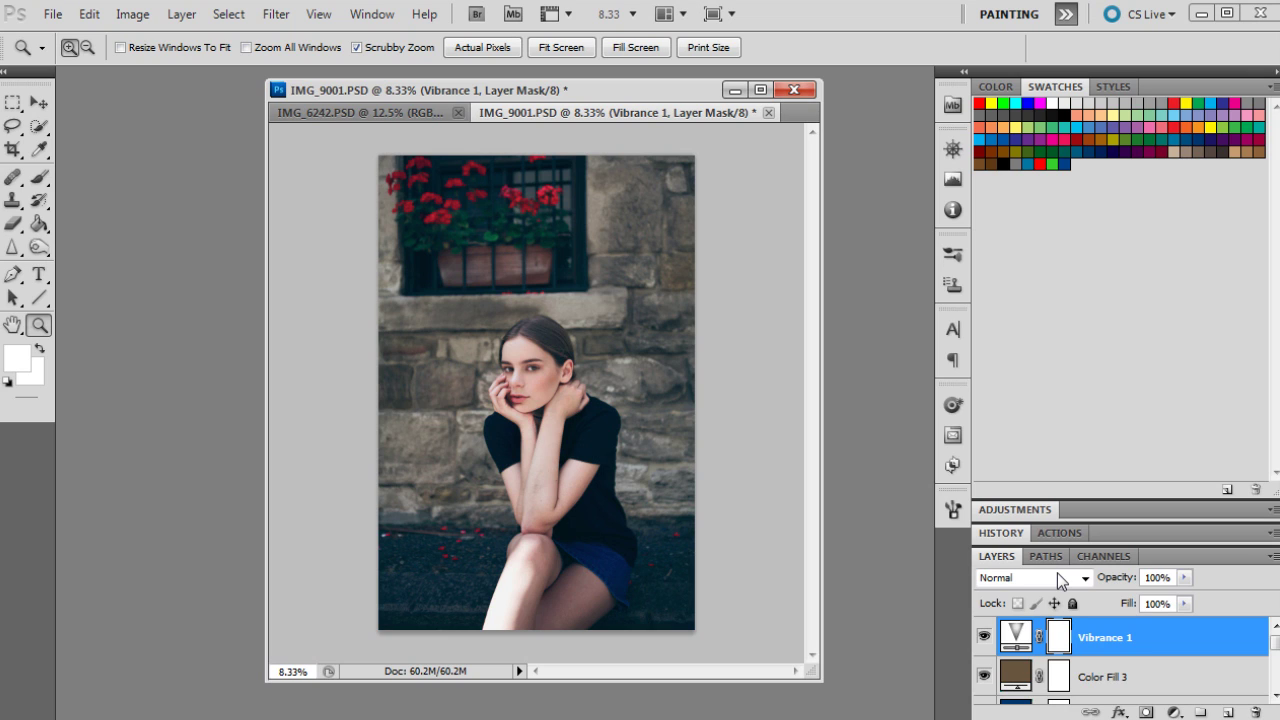
Compare the original photo with the finished grade by switching the history to Snapshot 1 and back to Snapshot 2.
left_click(1020, 533)
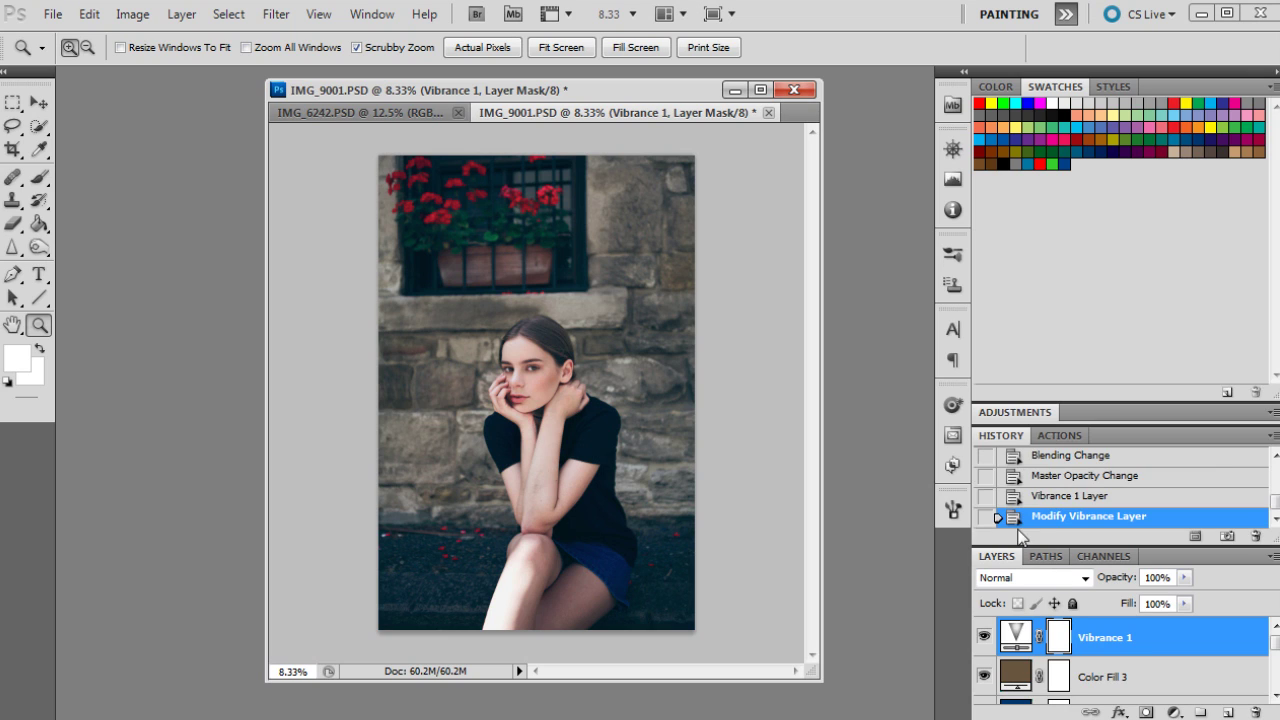
scroll(1232, 537, "up", 3)
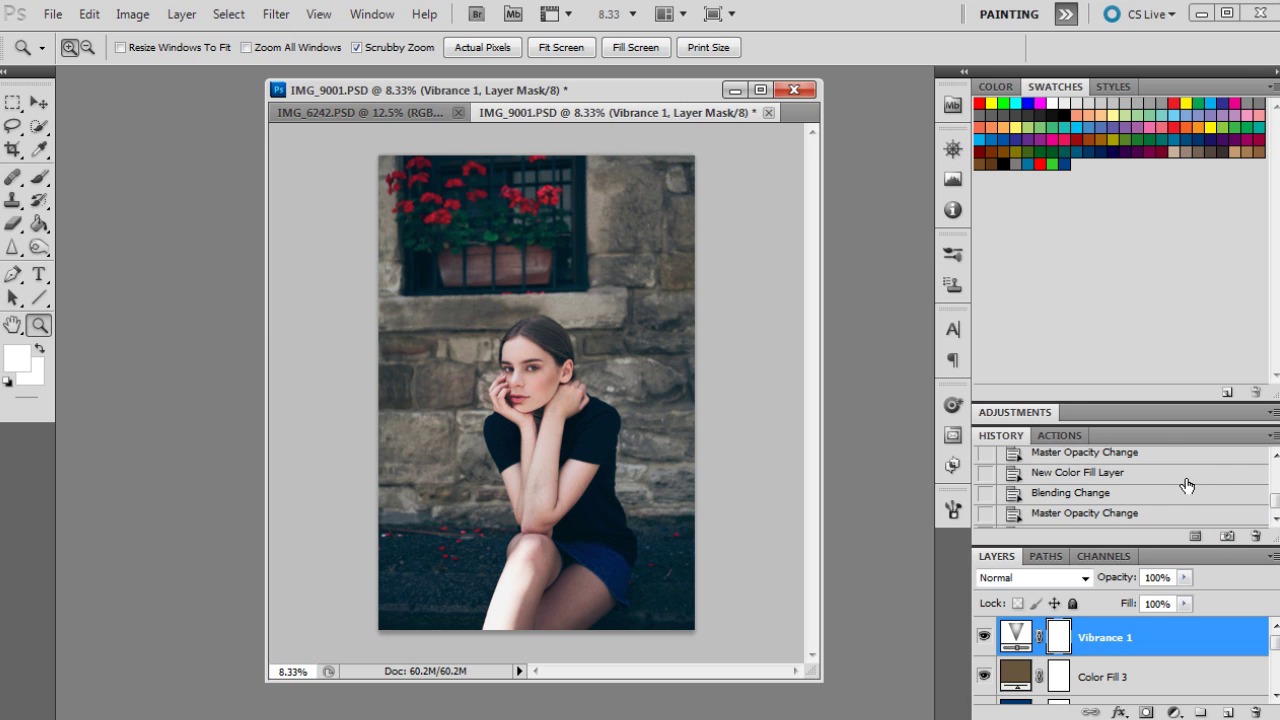
left_click_drag(1275, 500, 1274, 466)
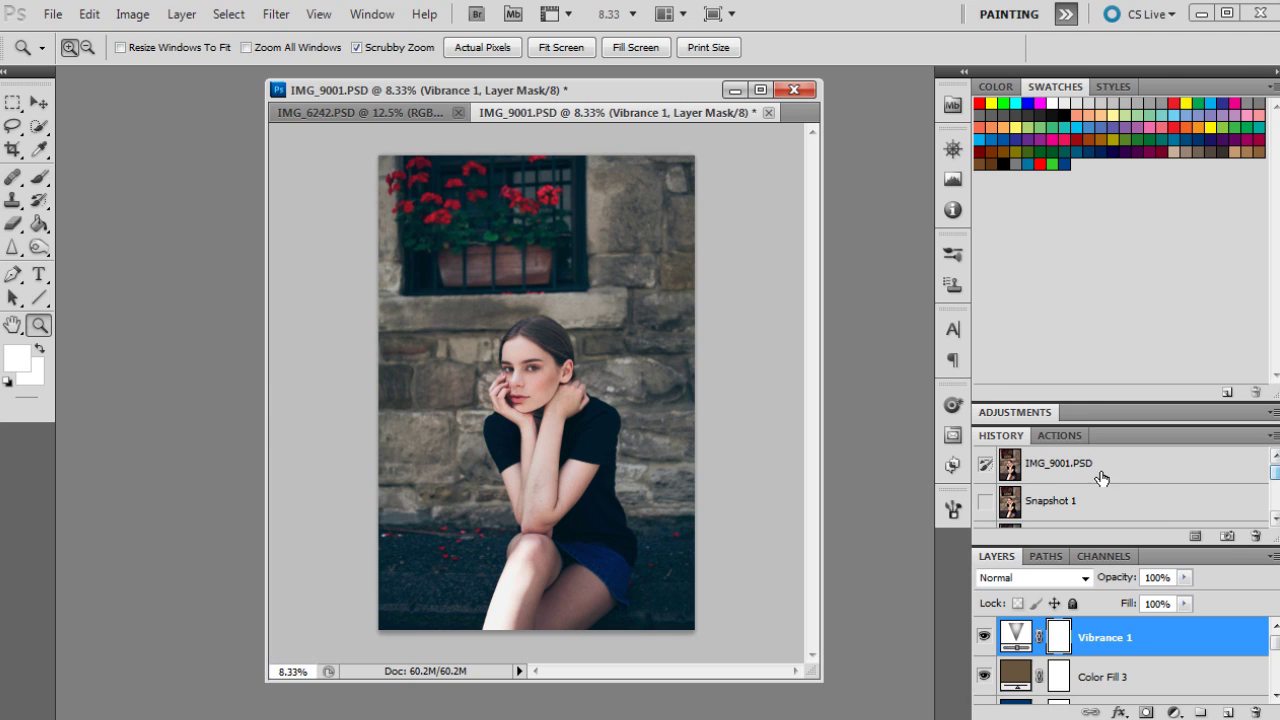
left_click(1070, 505)
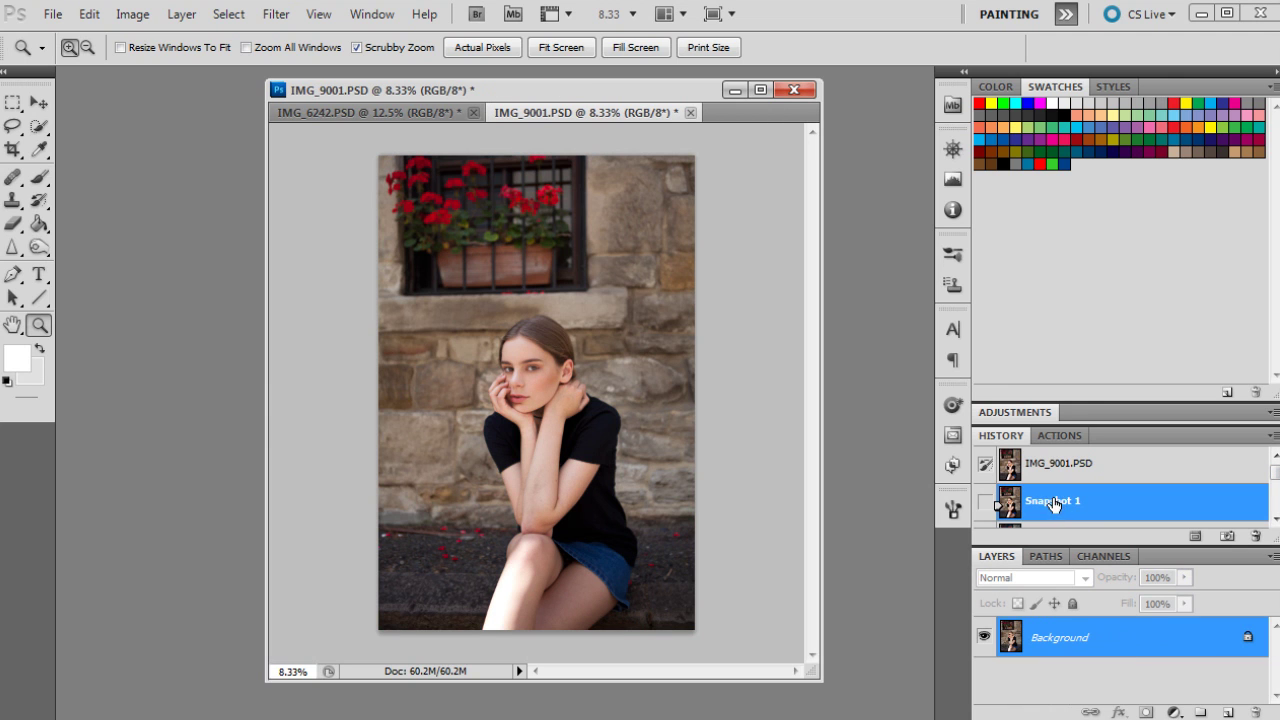
left_click(1275, 518)
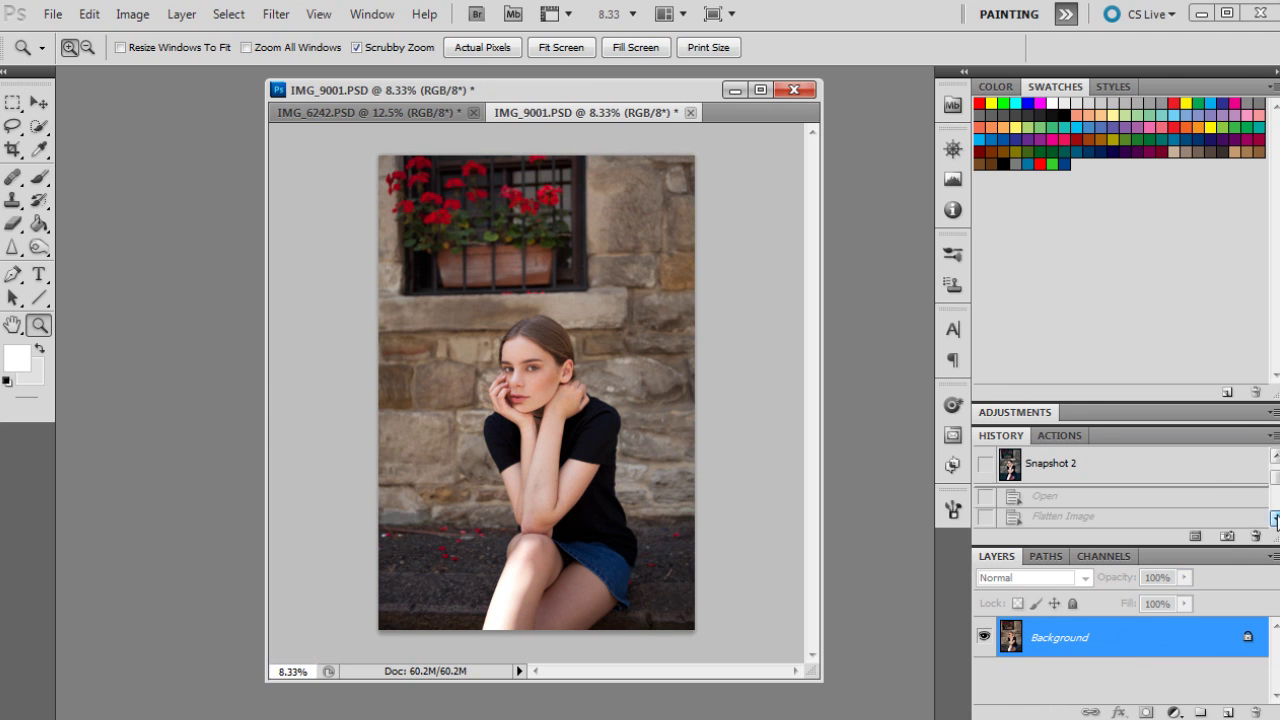
left_click(1148, 477)
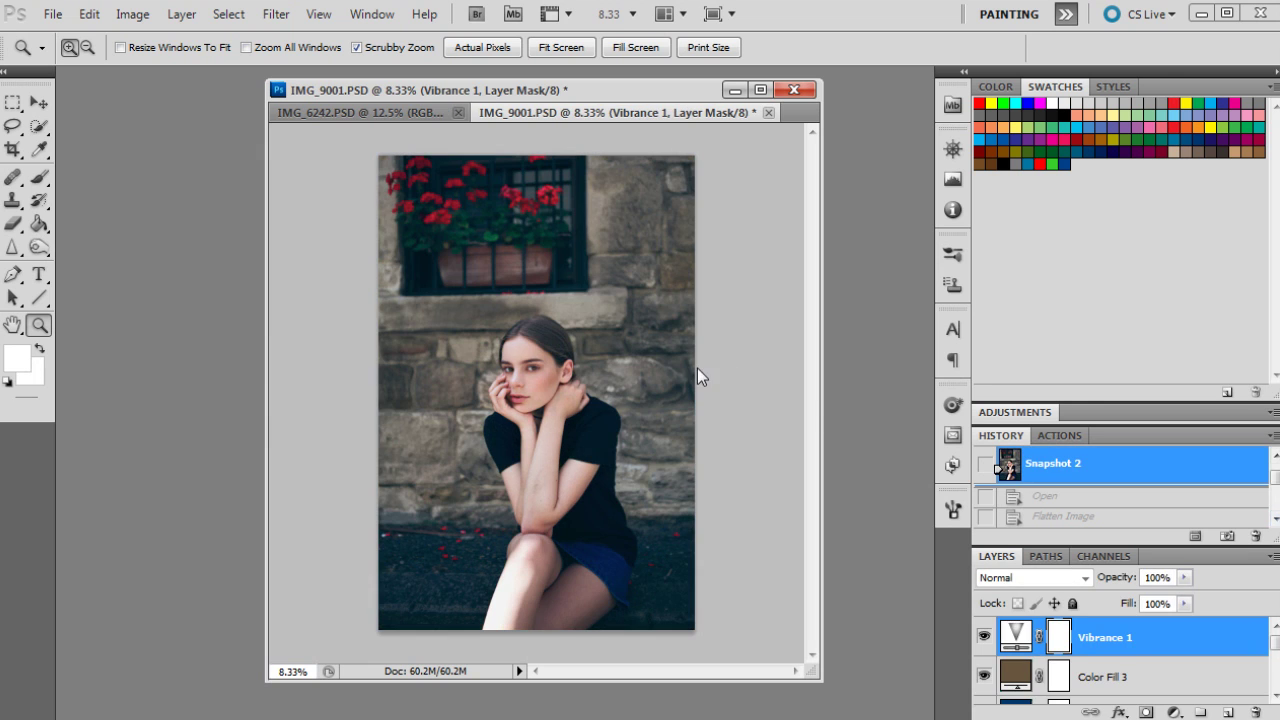
Compare the woman's face up close before and after grading by switching the history between Snapshot 1 and Snapshot 2.
left_click(521, 361)
left_click(521, 361)
left_click(521, 361)
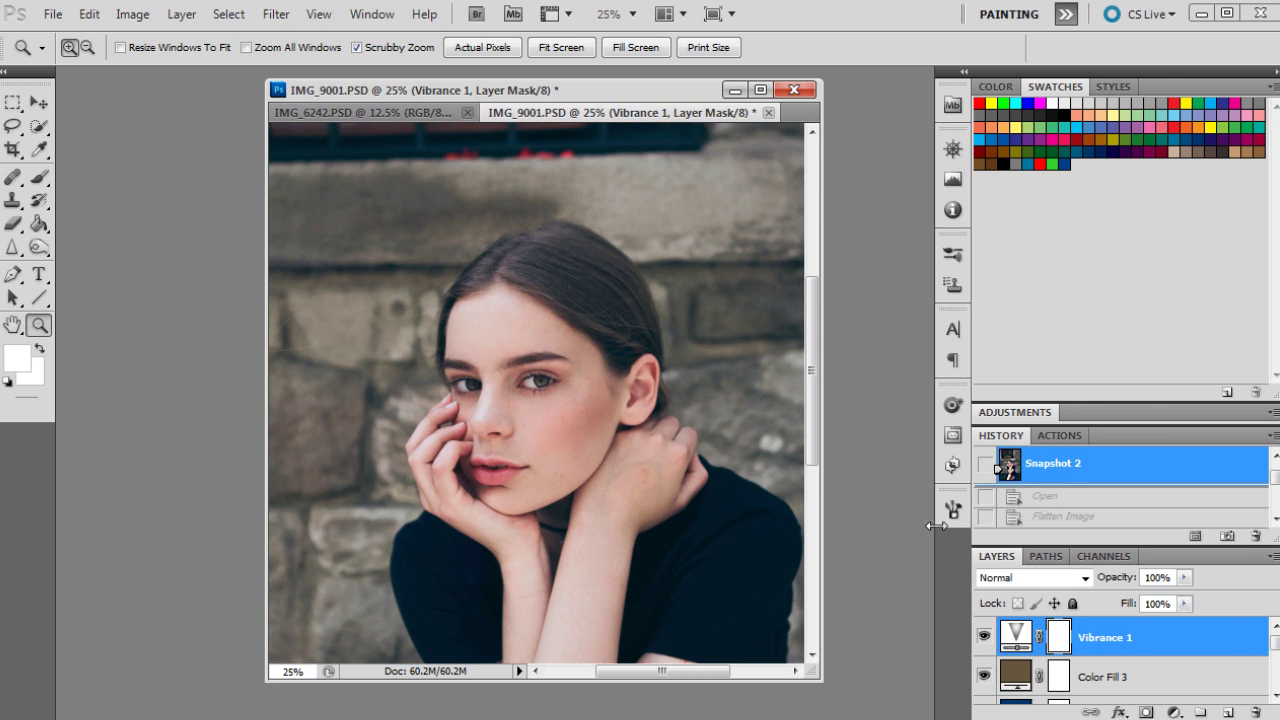
left_click(1051, 498)
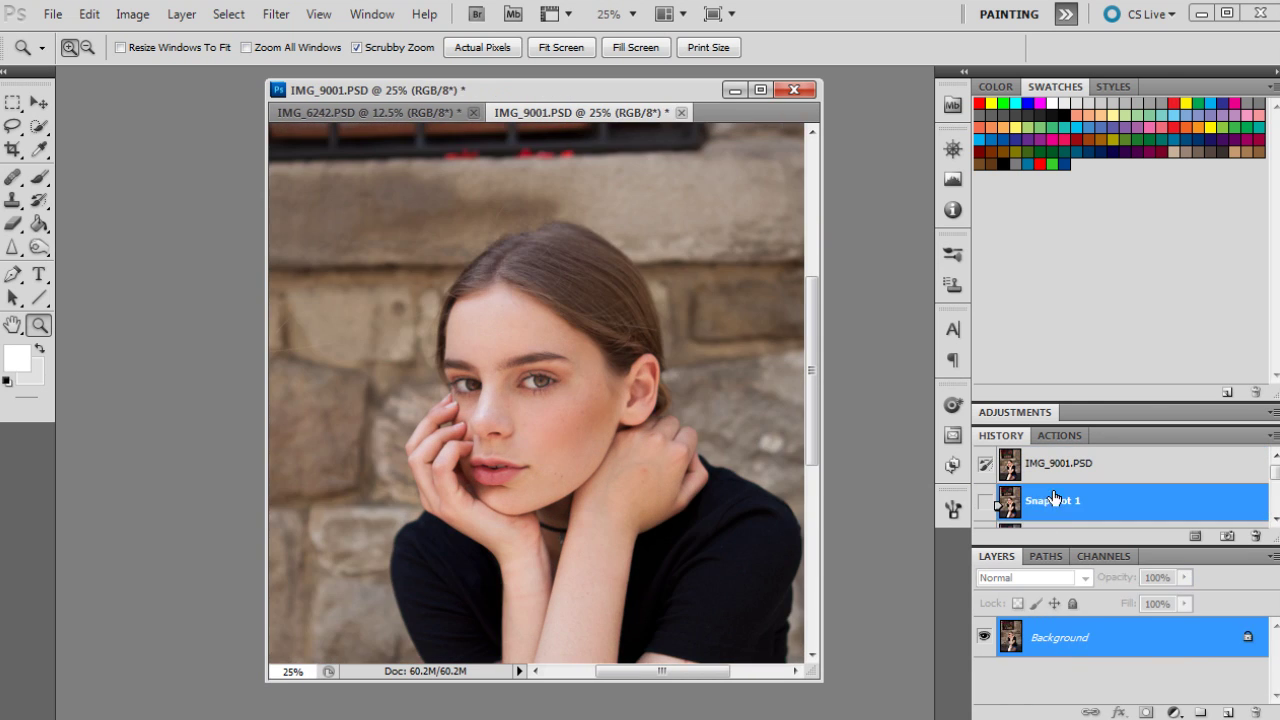
left_click(1051, 470)
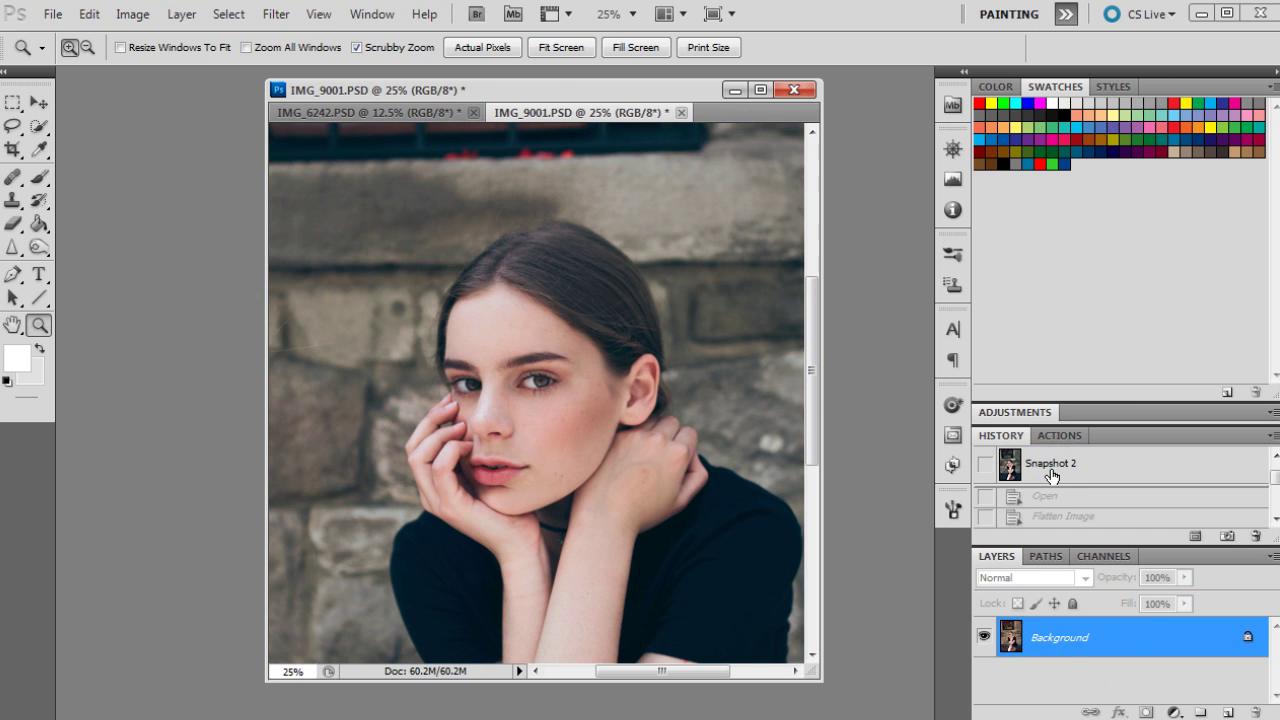
right_click(578, 354)
left_click(596, 459)
right_click(564, 368)
left_click(646, 484)
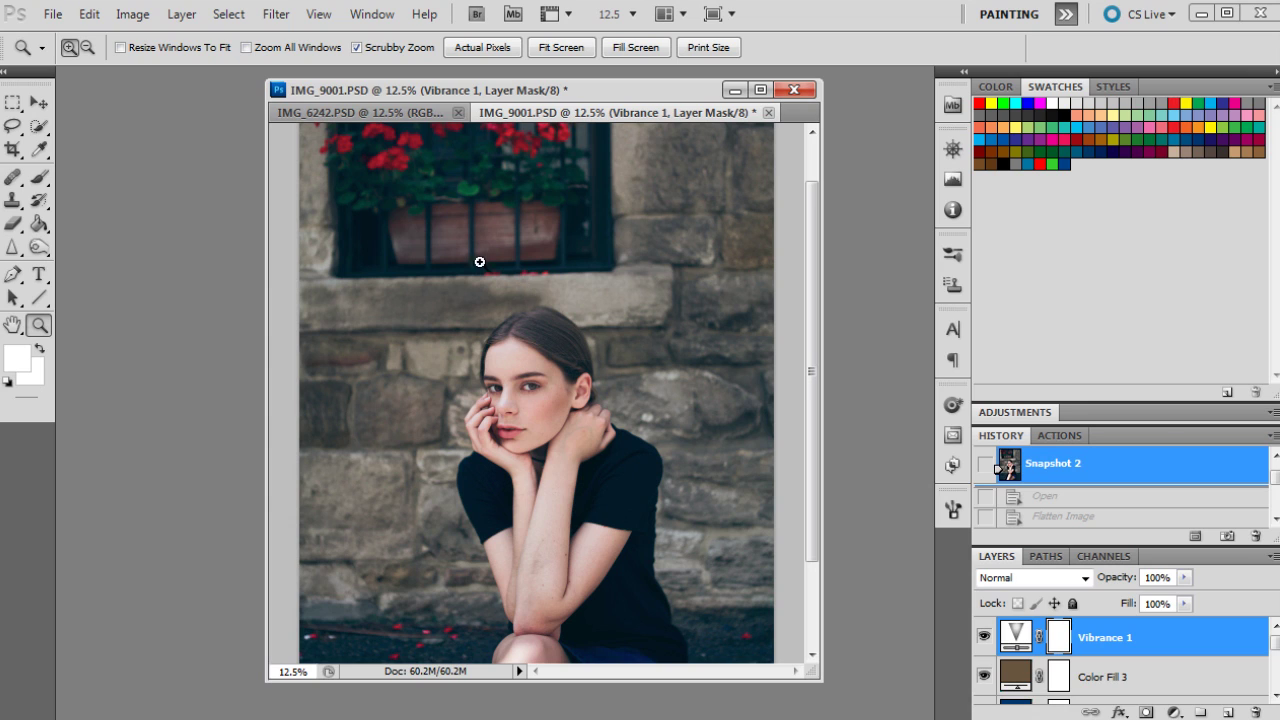
Detach the IMG_6242.PSD portrait into its own floating window so both photos are accessible side by side.
left_click(390, 113)
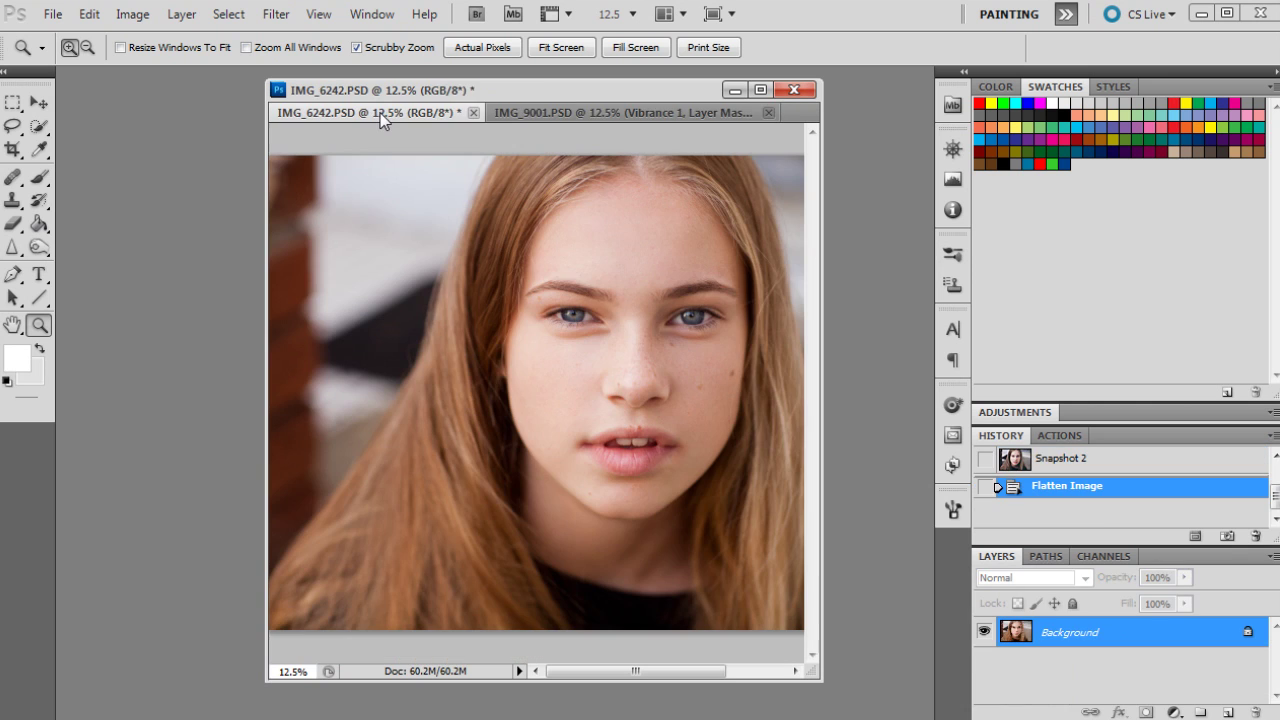
left_click(535, 109)
left_click_drag(408, 113, 172, 66)
Copy all grading layers of IMG_9001.PSD, from Vibrance 1 down to Selective Color 1, onto the IMG_6242.PSD portrait.
left_click(746, 364)
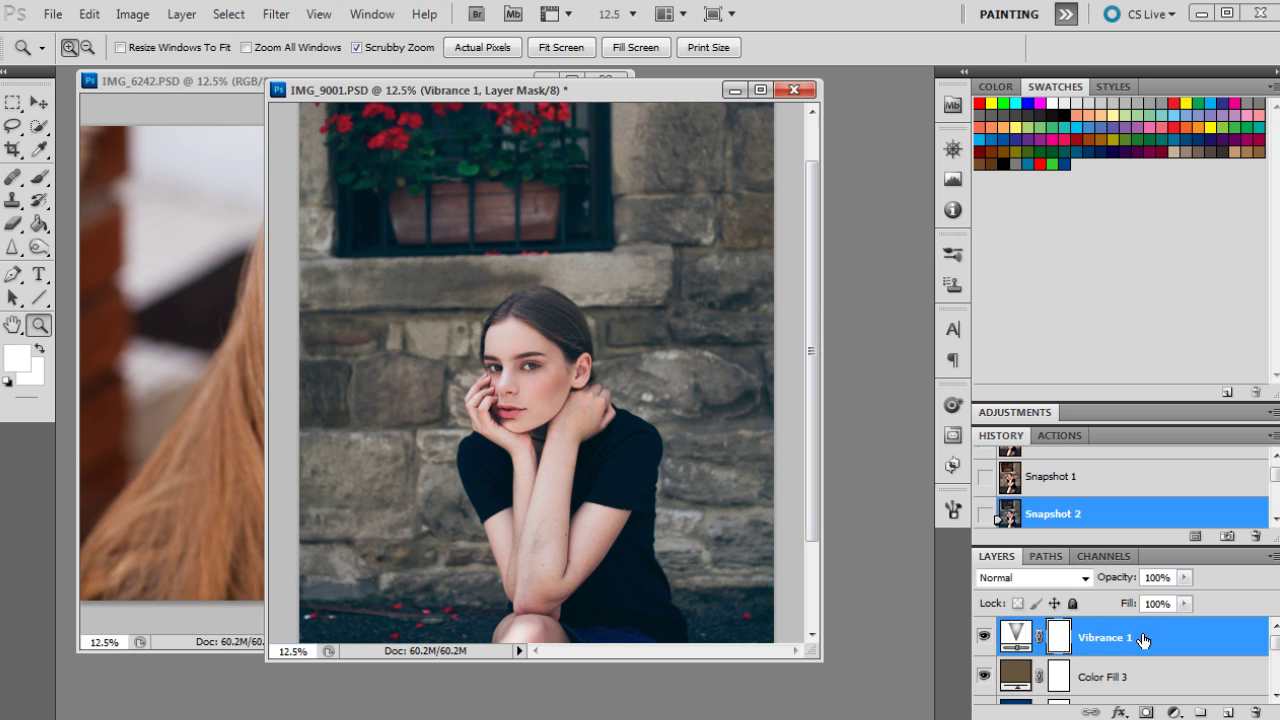
scroll(1141, 643, "down", 6)
left_click(1119, 652, "shift")
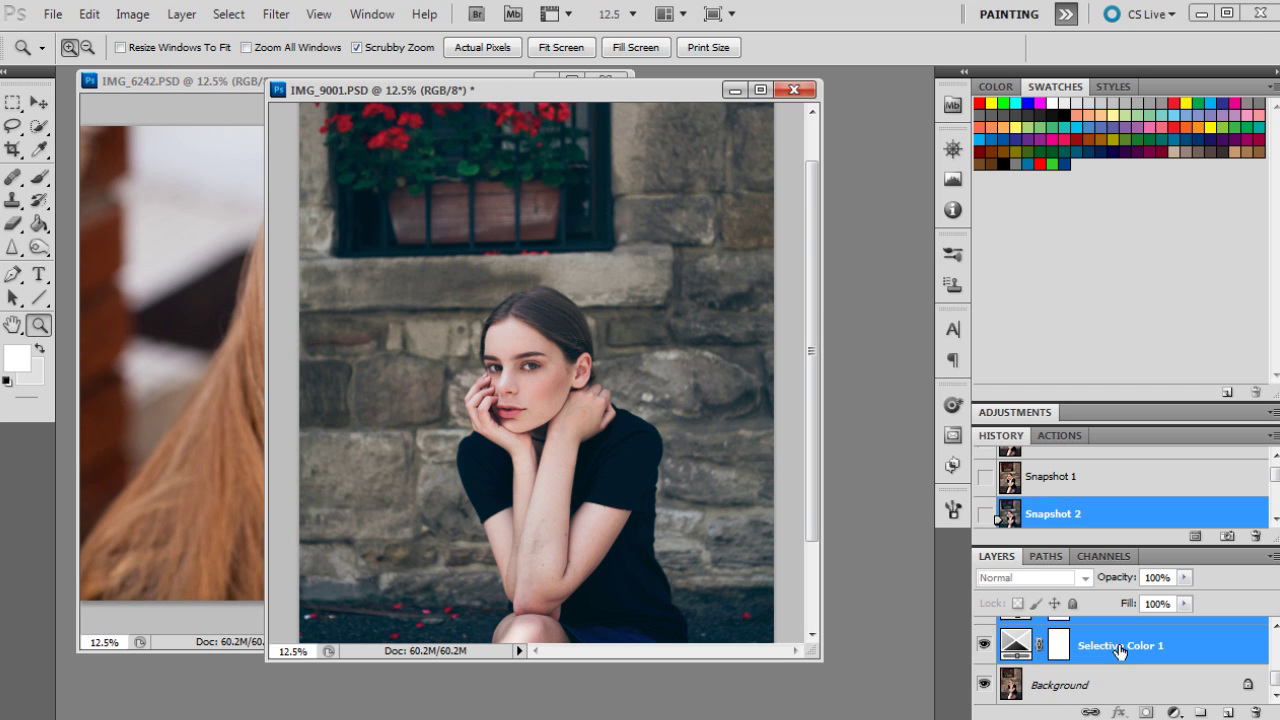
left_click_drag(1125, 648, 209, 436)
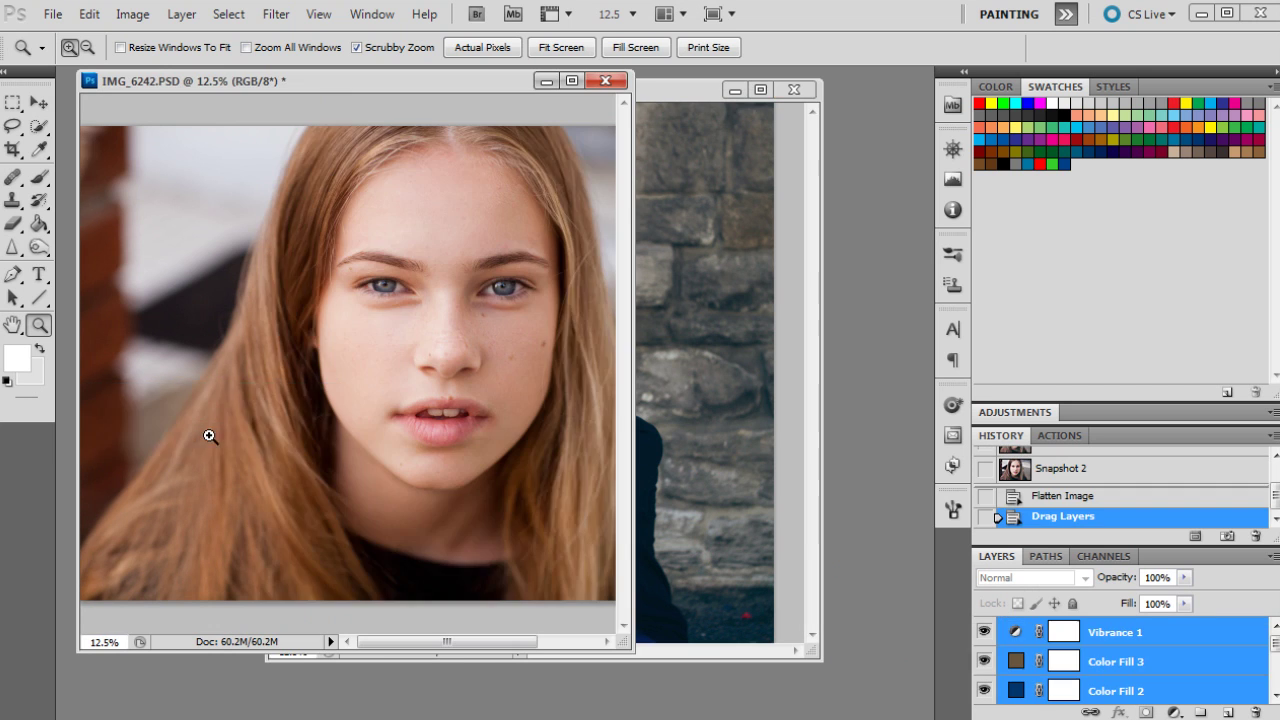
Examine the transferred grade on the IMG_6242.PSD portrait at different magnifications and view the IMG_9001.PSD photo again.
right_click(518, 334)
left_click(590, 444)
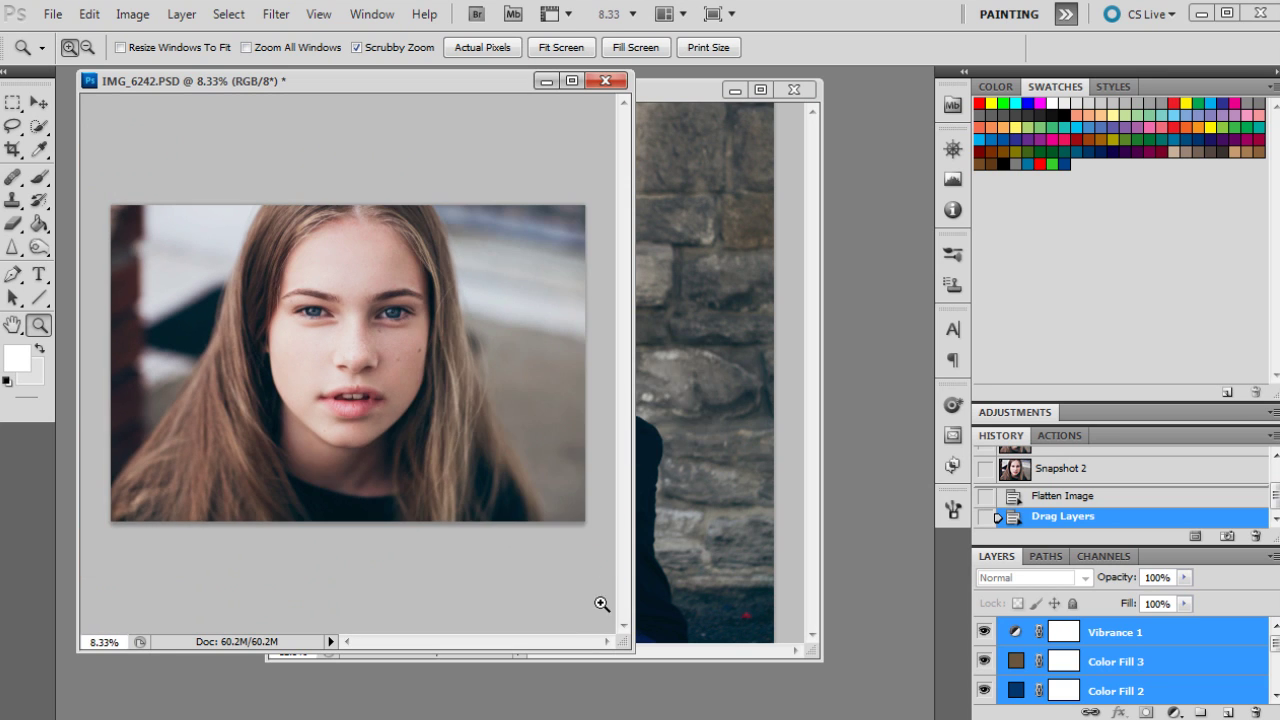
key("ctrl+plus")
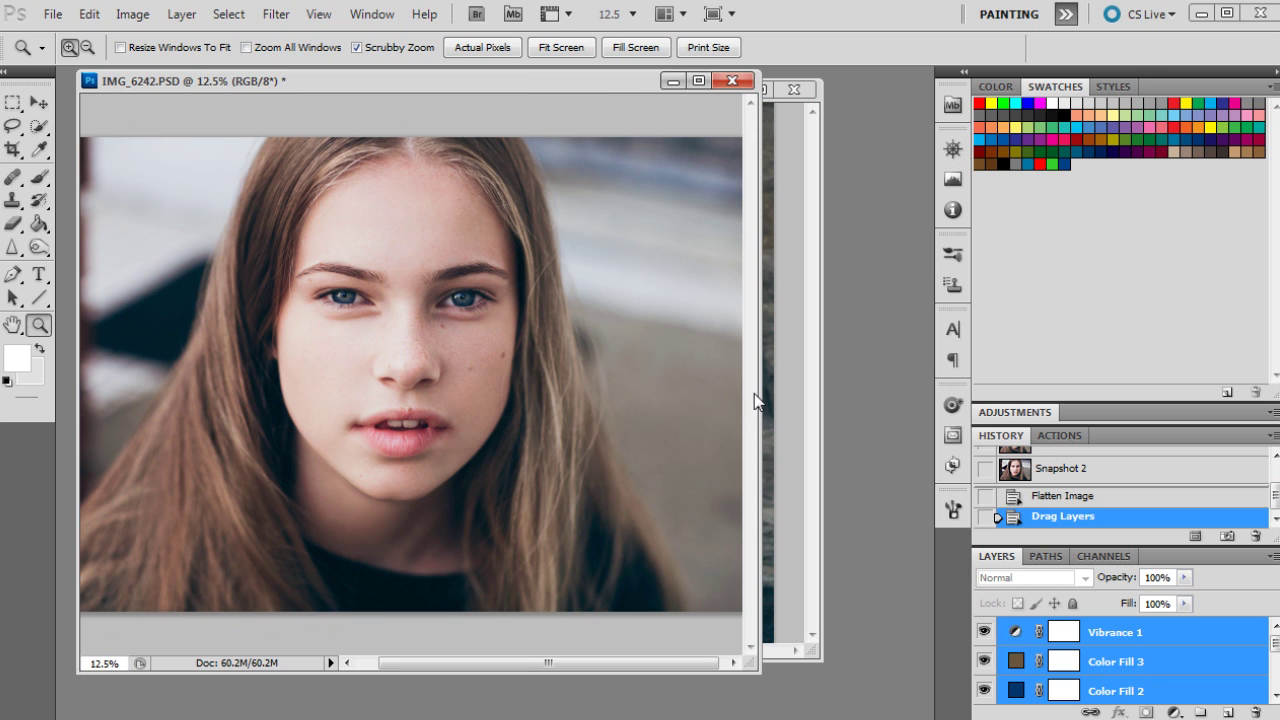
left_click(820, 369)
right_click(592, 294)
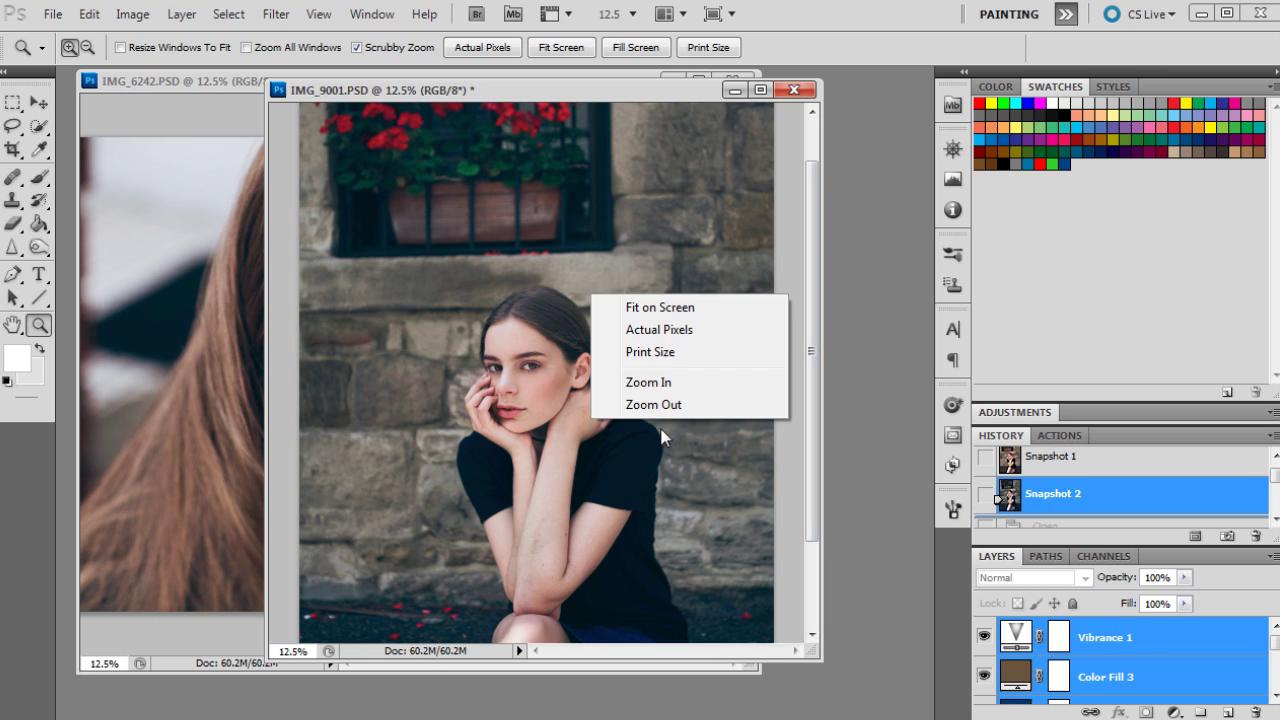
left_click(663, 405)
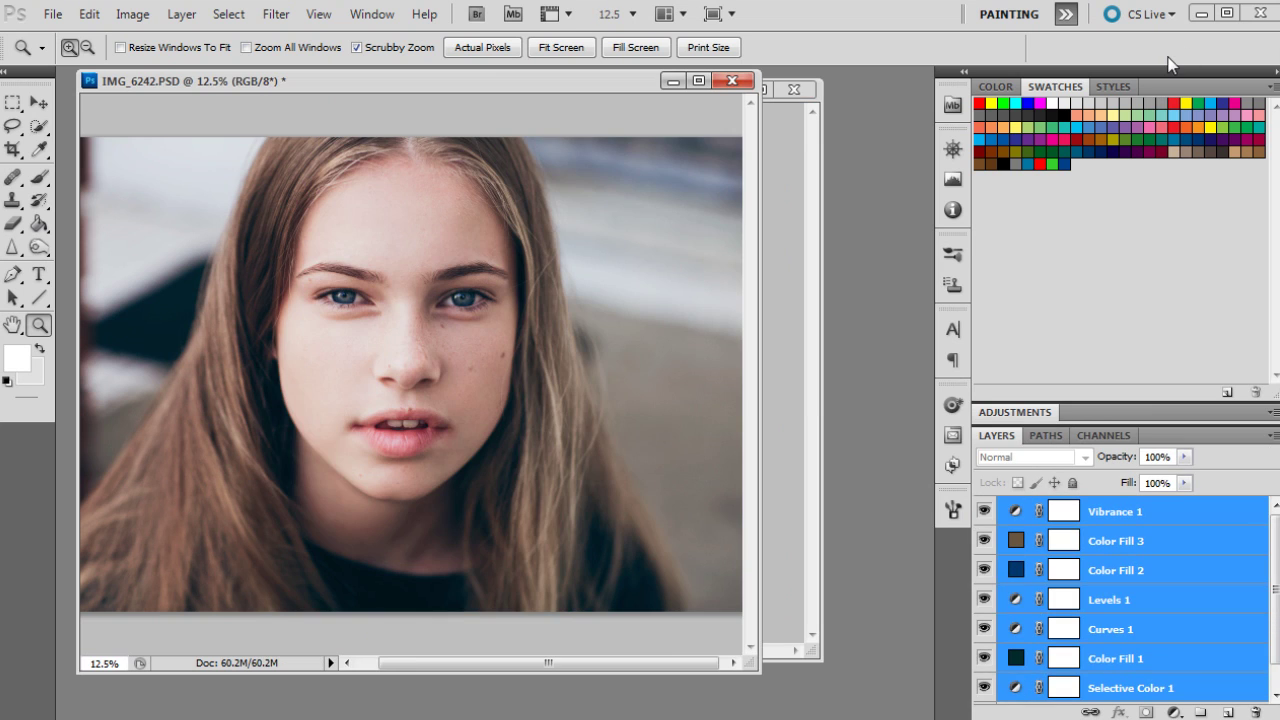